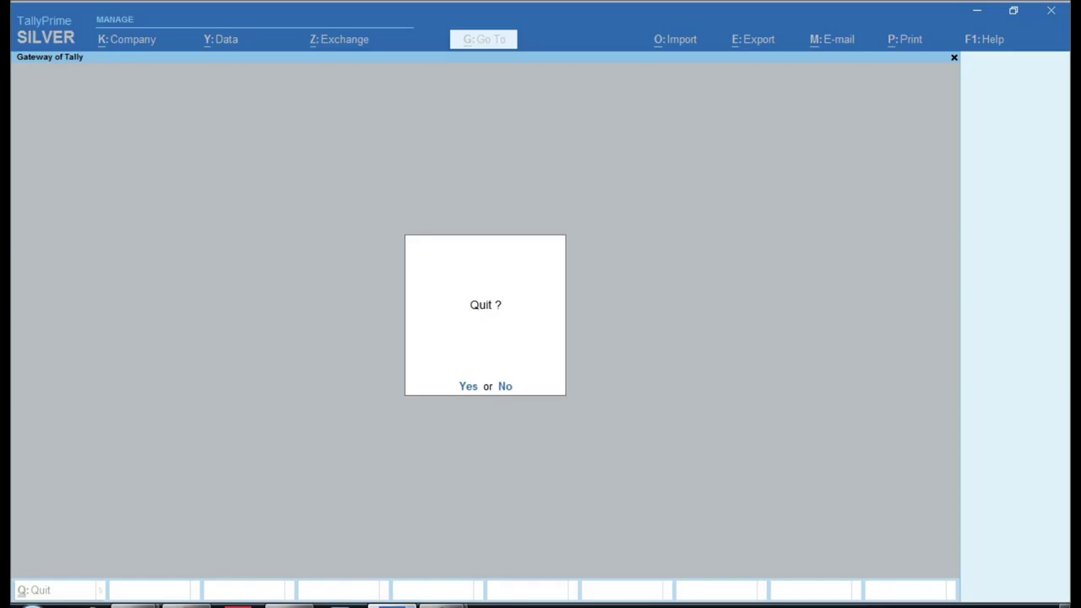
- Cancel quitting and look up the company number of M.S. ENTERPRISES in the list of companies
key("n")
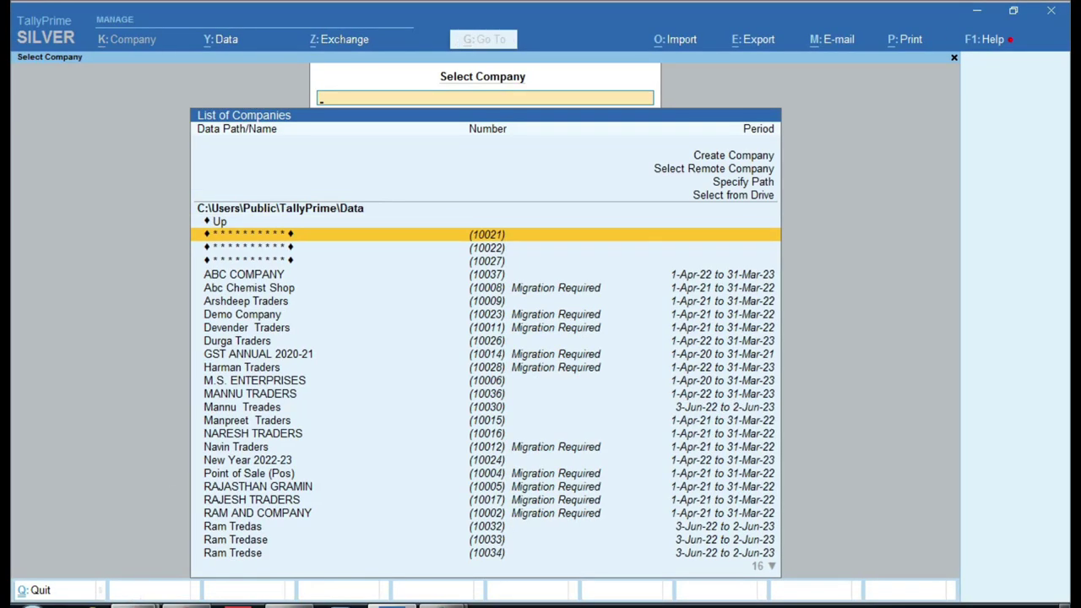
mouse_move(211, 605)
left_click(116, 516)
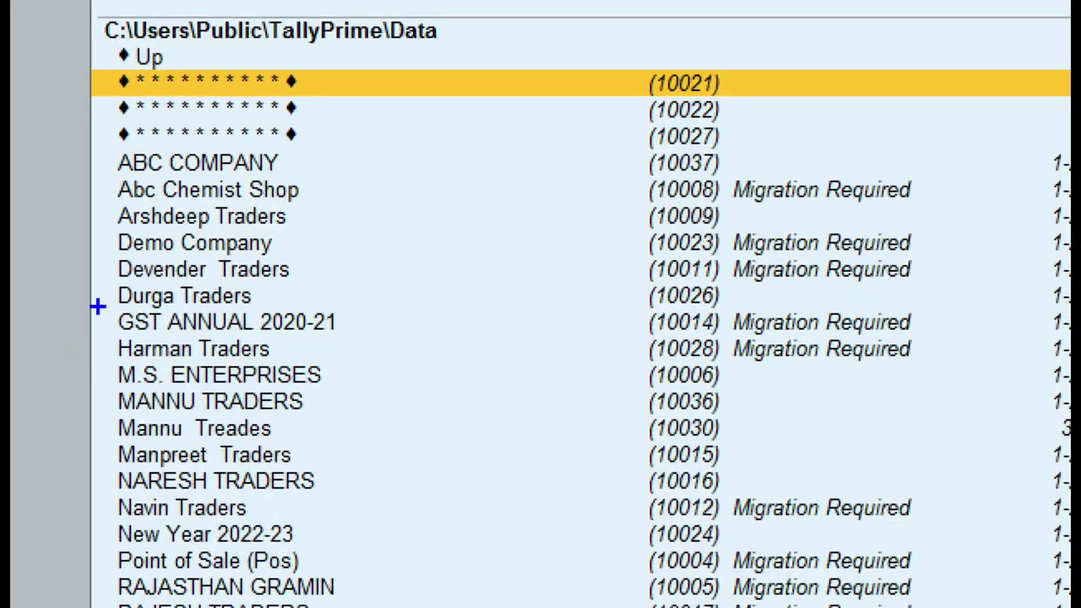
mouse_move(109, 359)
left_mouse_down()
mouse_move(374, 393)
mouse_move(762, 391)
left_mouse_up()
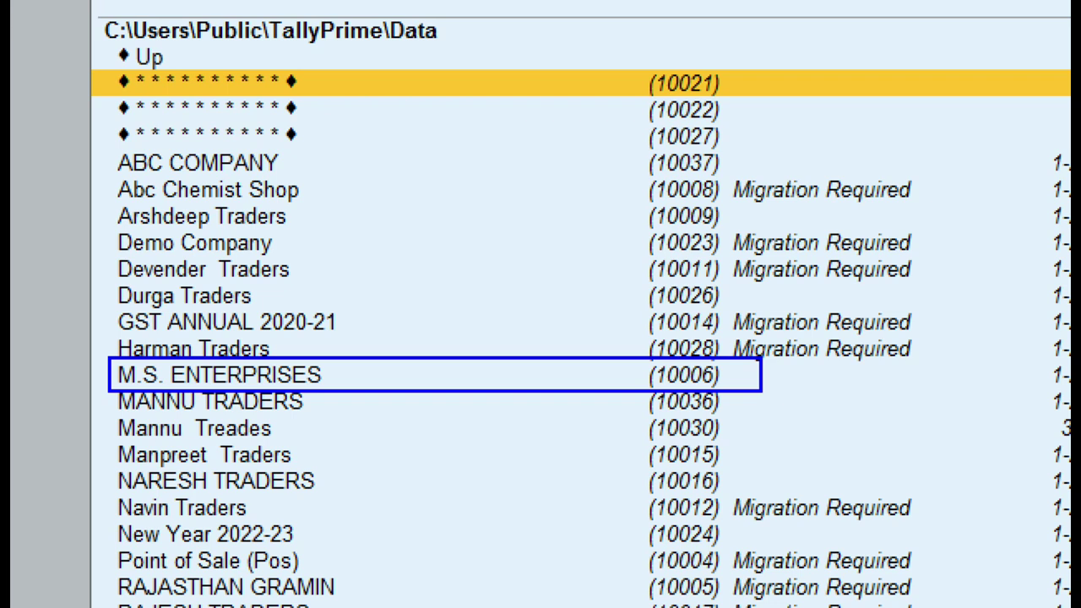
mouse_move(738, 369)
left_mouse_down()
mouse_move(746, 389)
mouse_move(834, 317)
left_mouse_up()
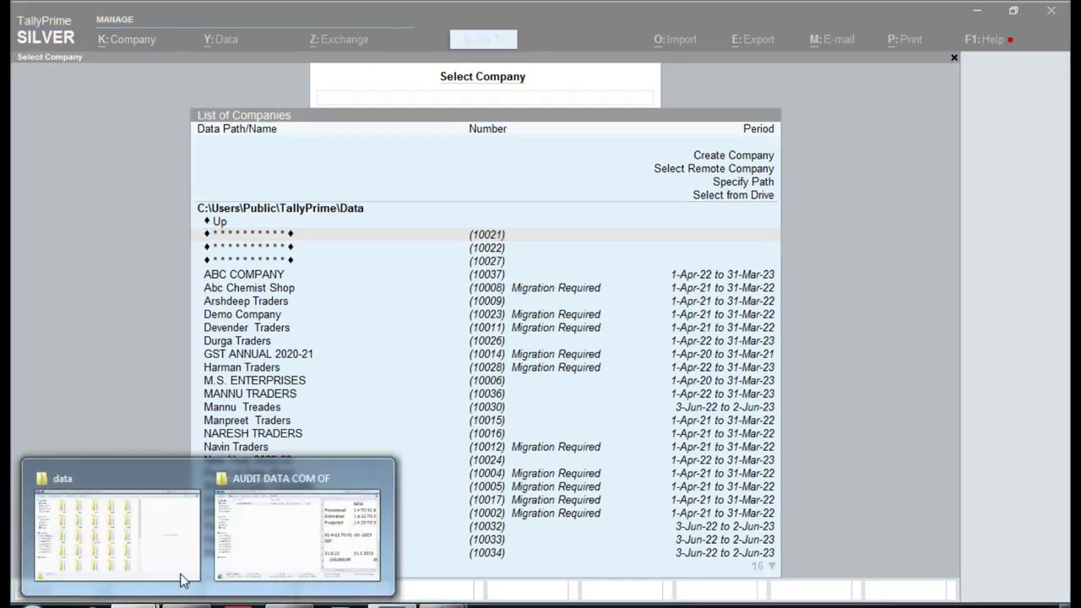
- Switch to the TallyPrime data folder in Windows Explorer and select the company folder 10006
left_click(181, 580)
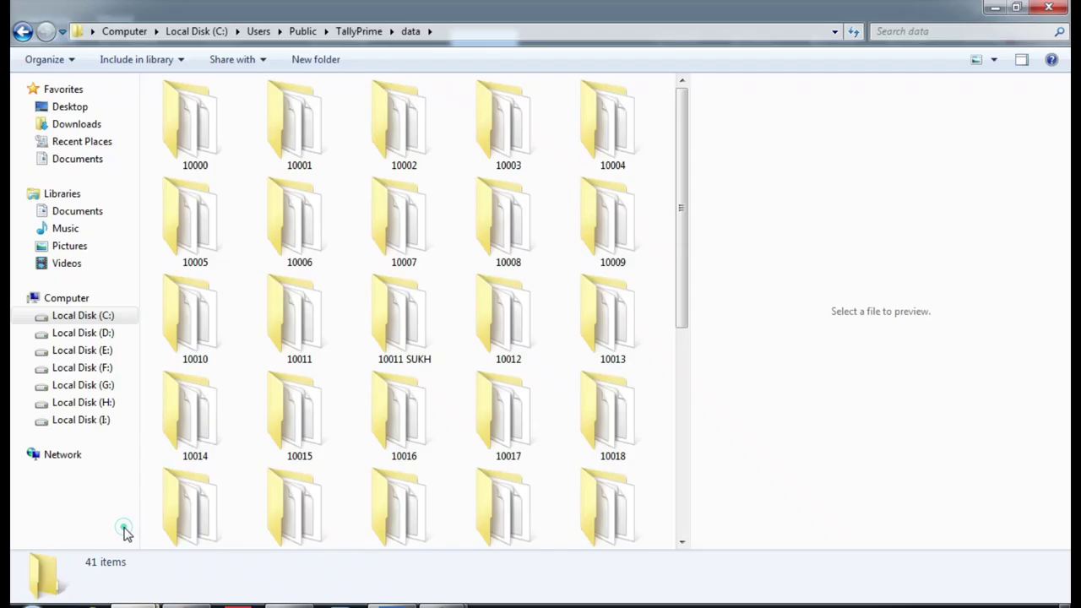
left_click(297, 233)
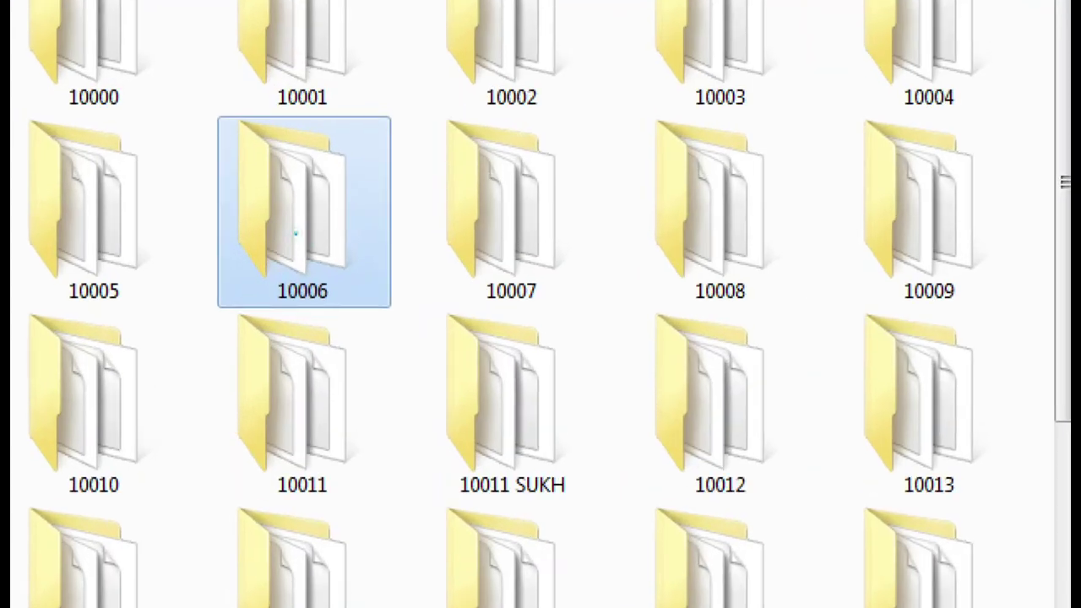
mouse_move(187, 94)
left_mouse_down()
mouse_move(309, 302)
mouse_move(405, 325)
left_mouse_up()
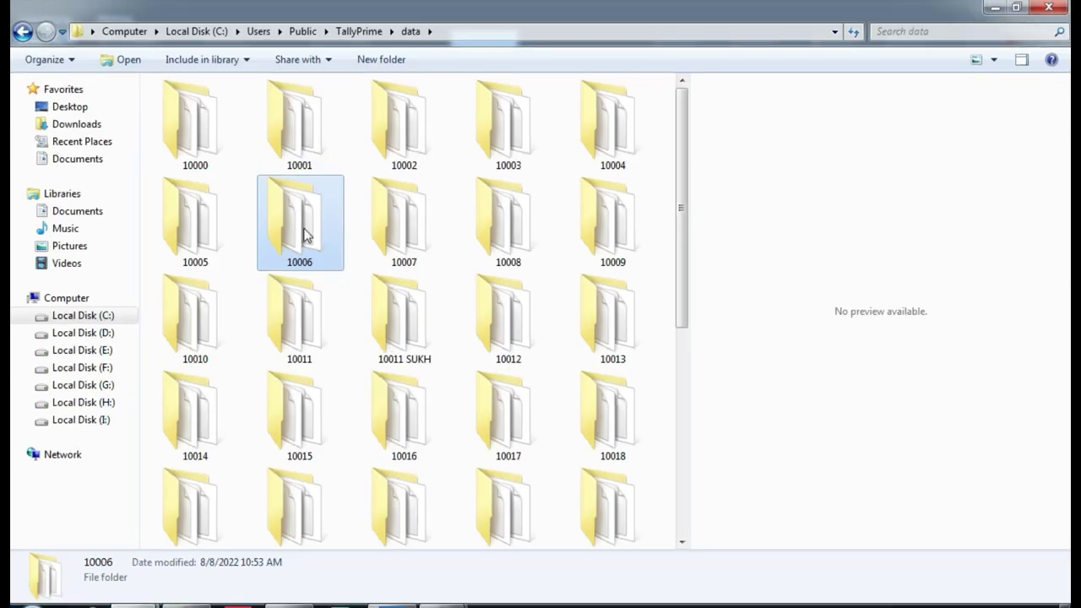
mouse_move(135, 601)
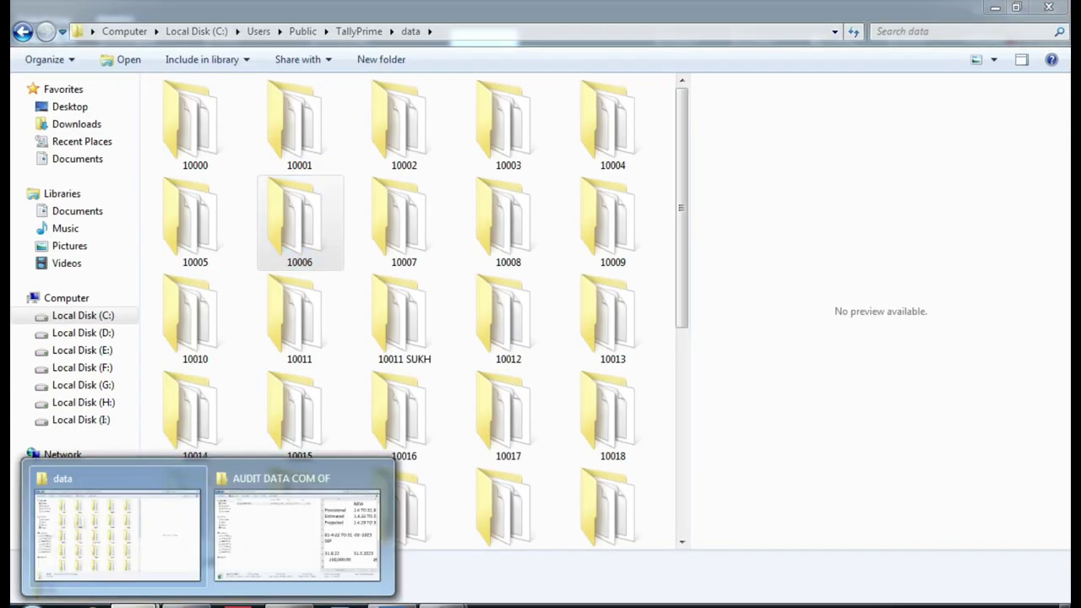
left_click(301, 553)
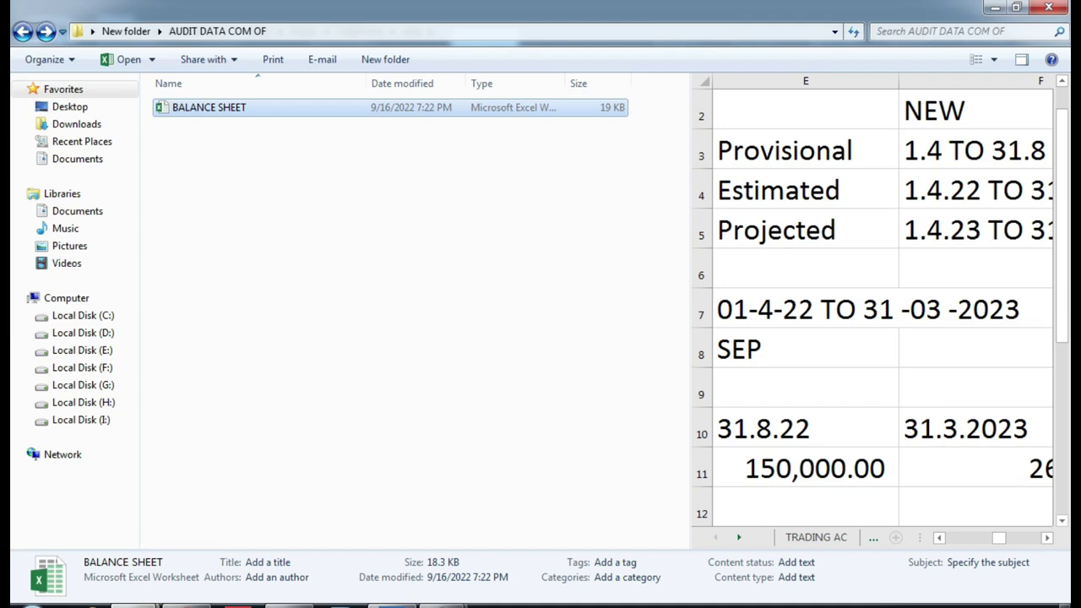
mouse_move(187, 605)
left_click(144, 516)
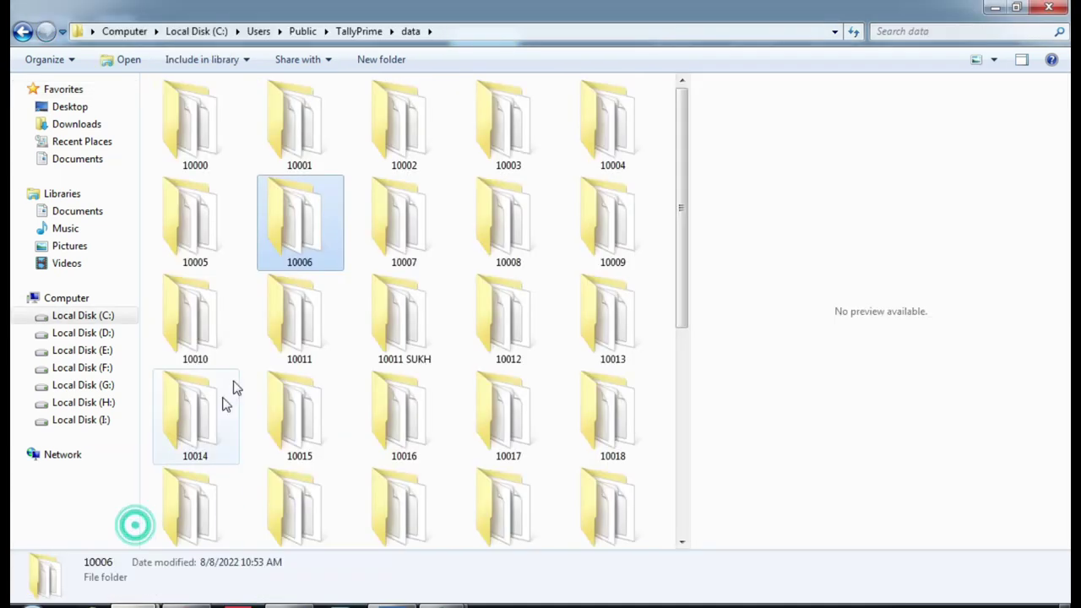
mouse_move(333, 270)
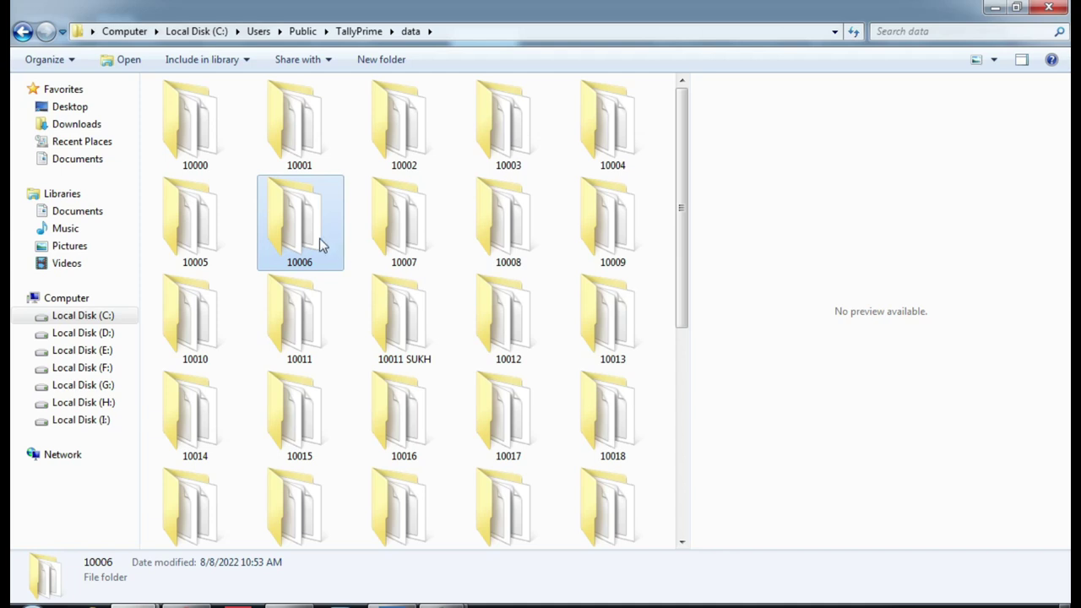
mouse_move(321, 245)
mouse_move(372, 324)
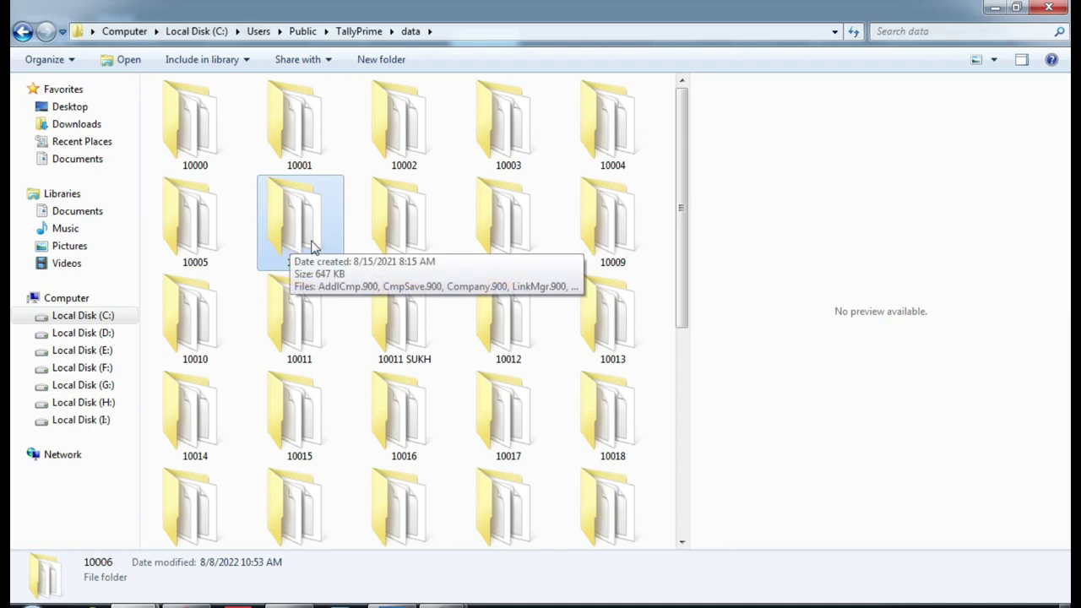
mouse_move(486, 361)
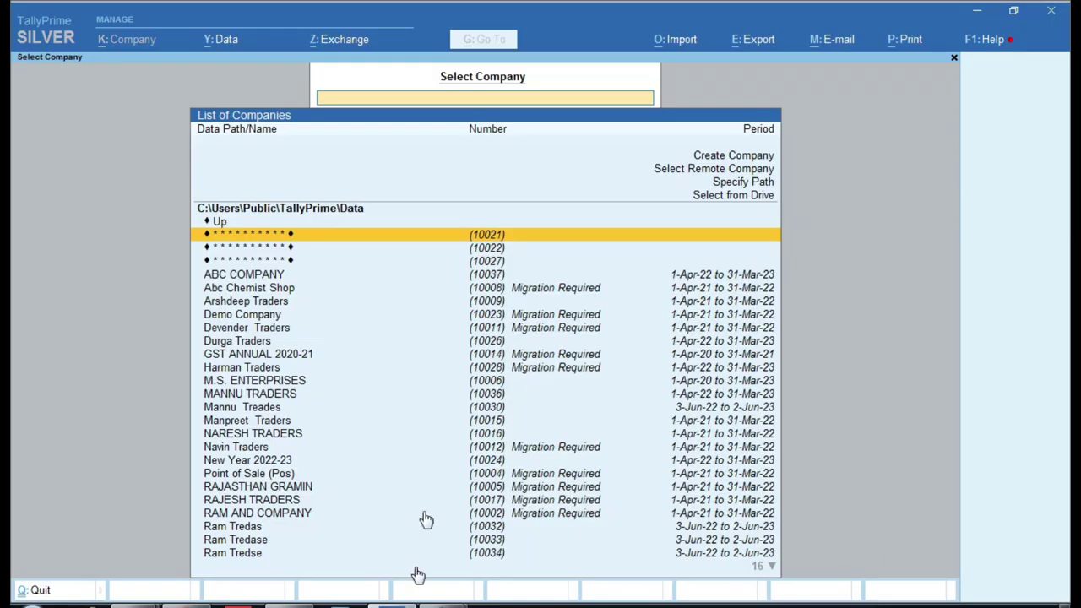
- Switch to TallyPrime to recheck the number of M.S. ENTERPRISES in the company list, and return to the data folder in Windows Explorer
left_click(413, 604)
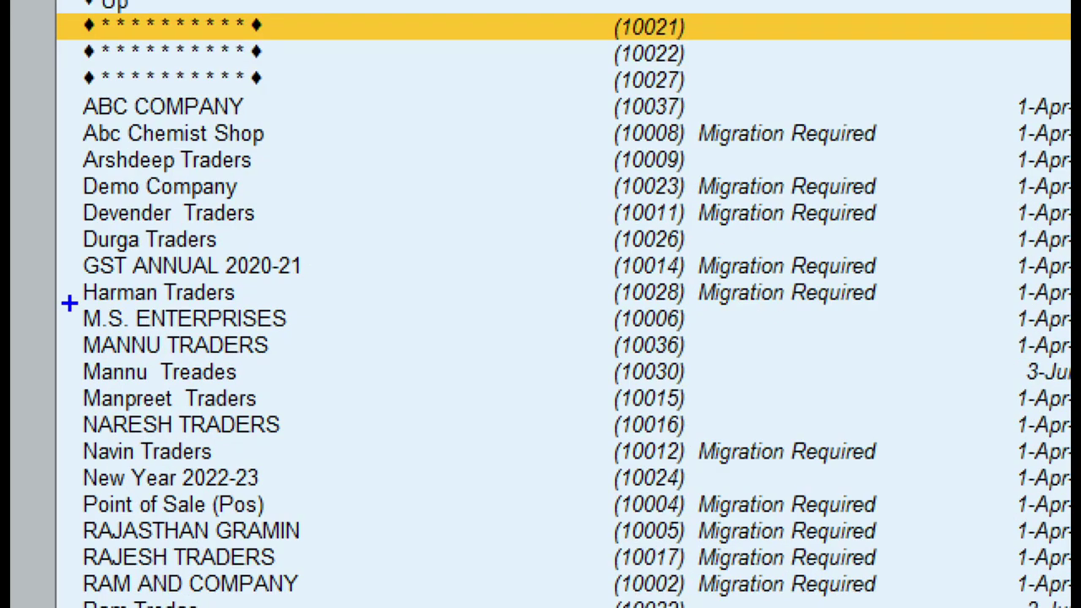
left_click_drag(197, 370, 280, 394)
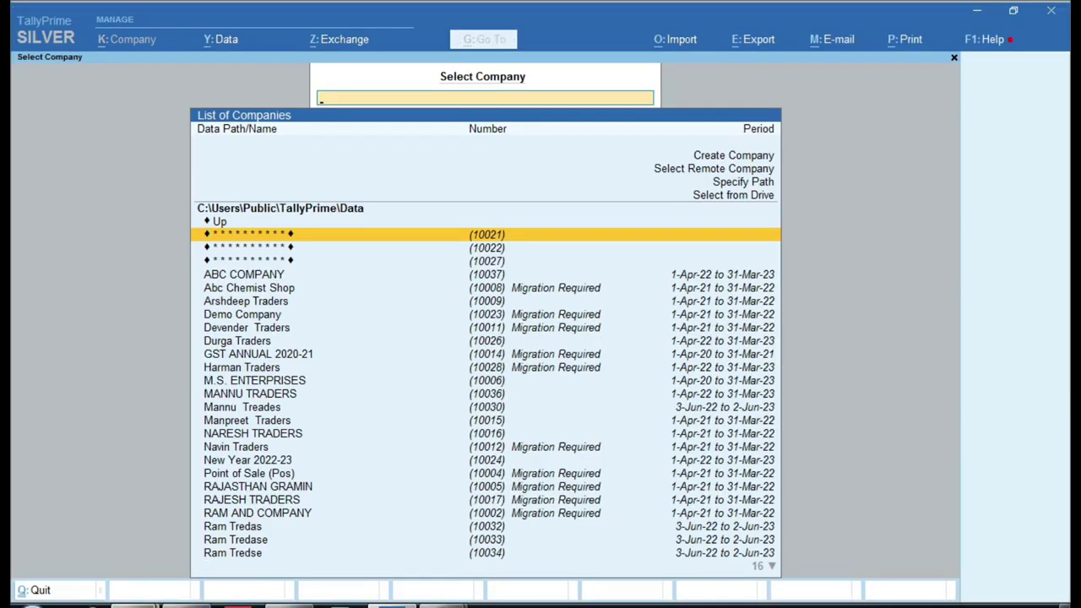
mouse_move(136, 602)
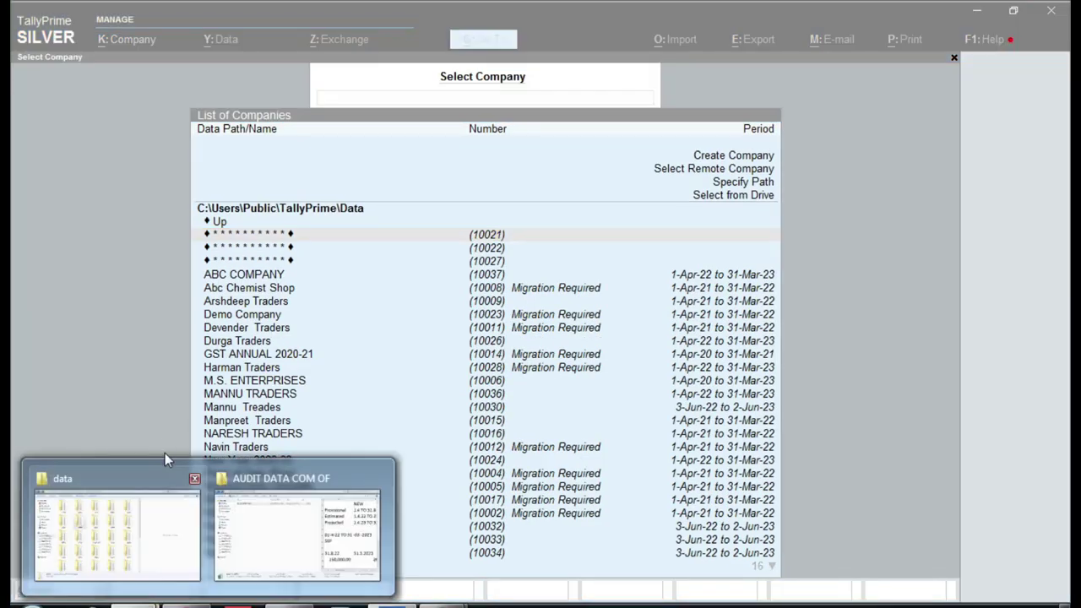
left_click(116, 529)
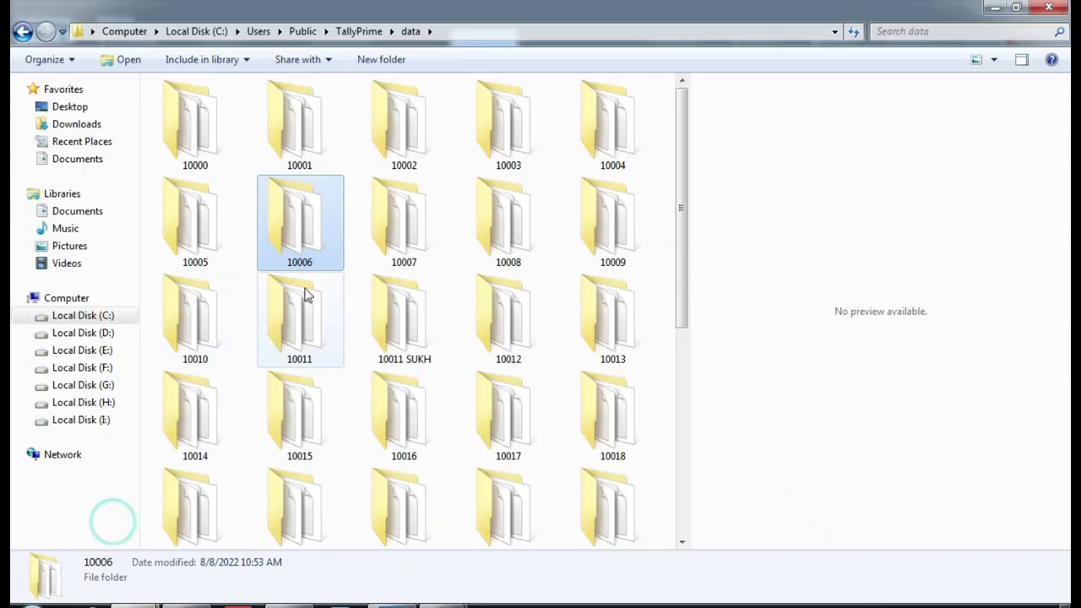
- Rename the company data folder 10006 as 82055
left_click(329, 248)
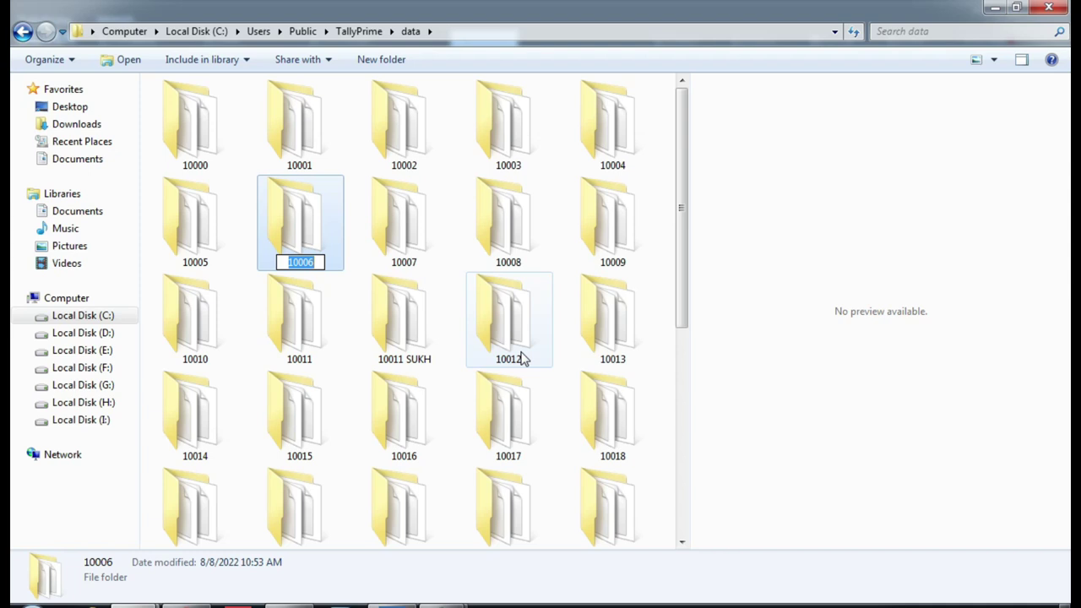
type("8")
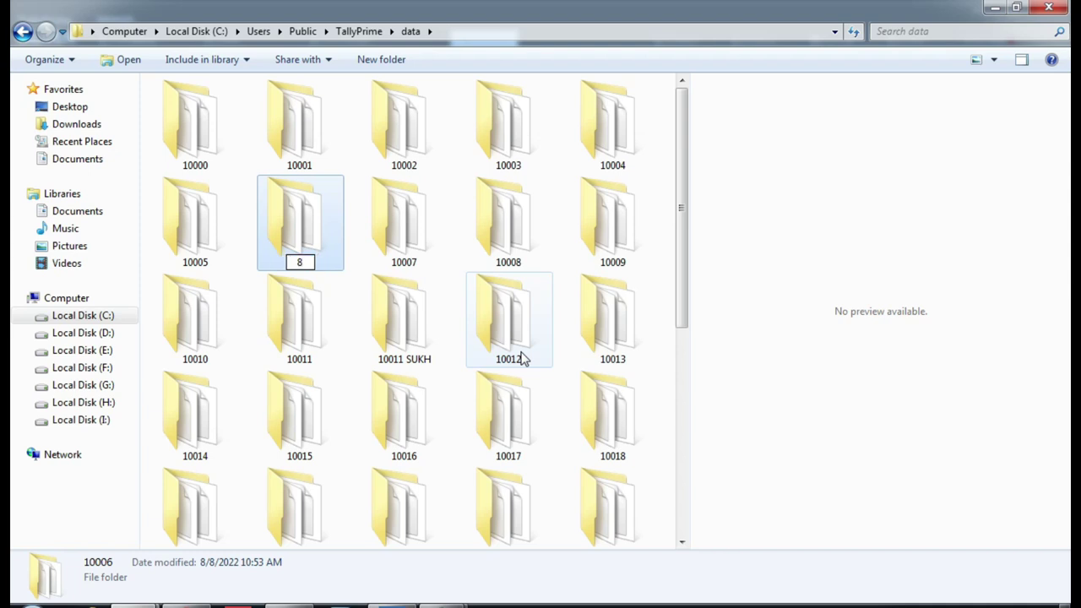
type("2055")
key("Return")
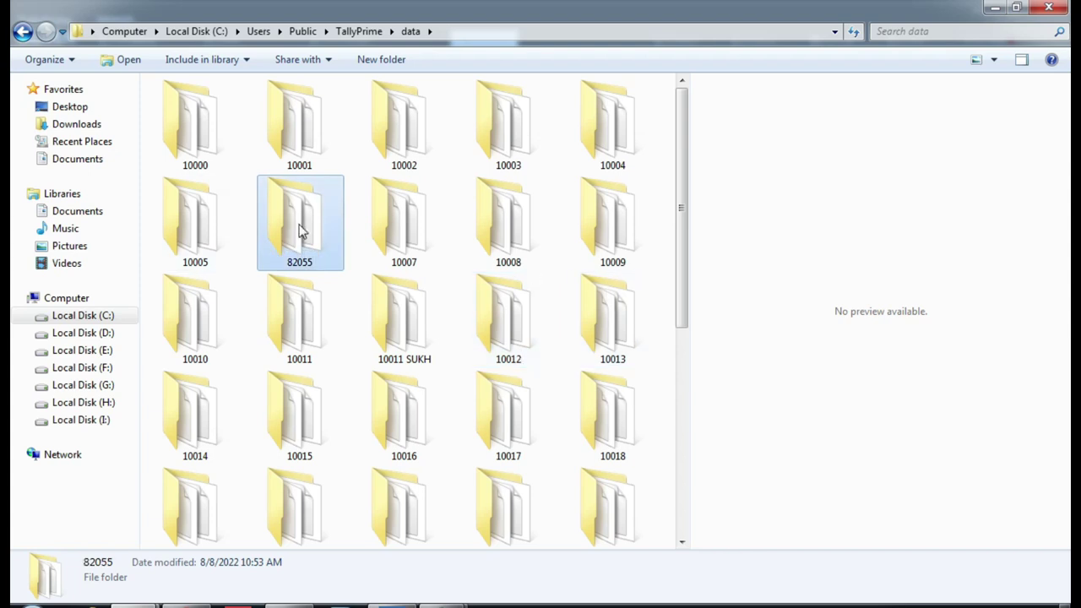
mouse_move(302, 230)
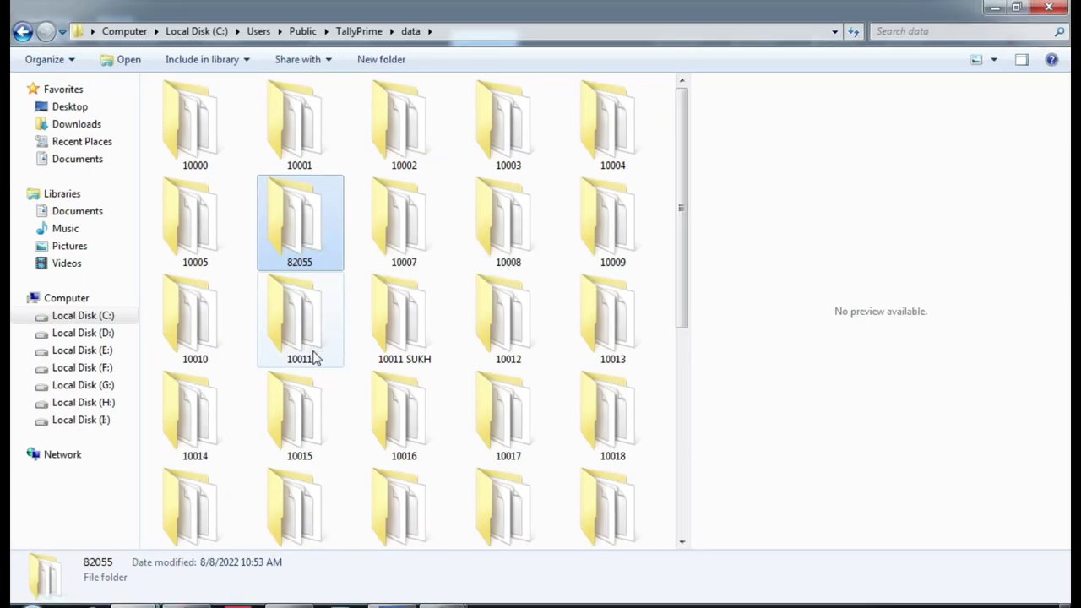
- Switch to TallyPrime and reload the list of companies to check the number of M.S. ENTERPRISES
left_click(330, 517)
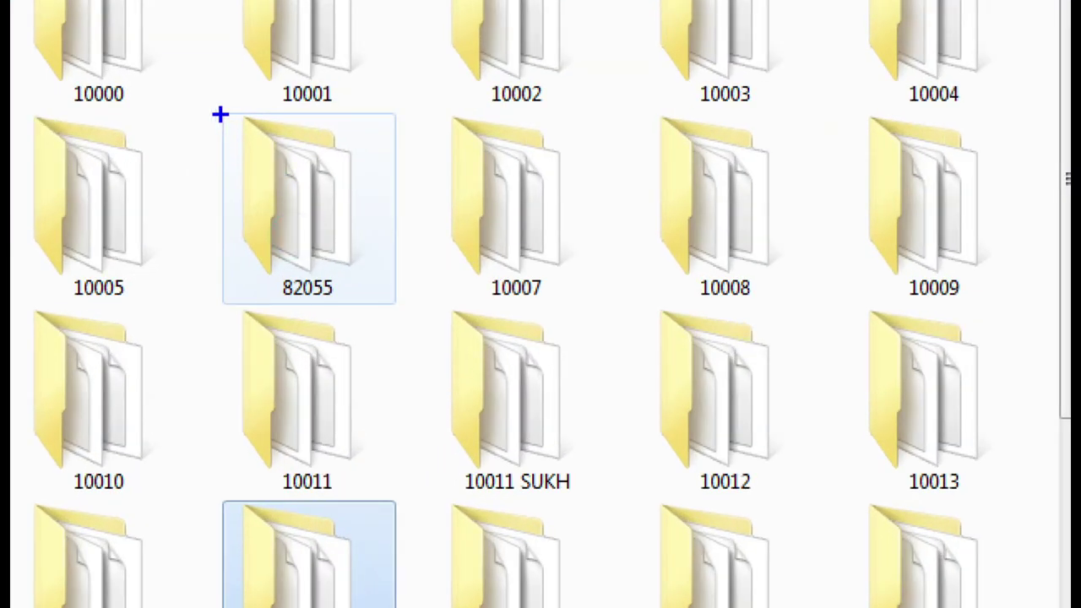
left_click_drag(254, 173, 284, 255)
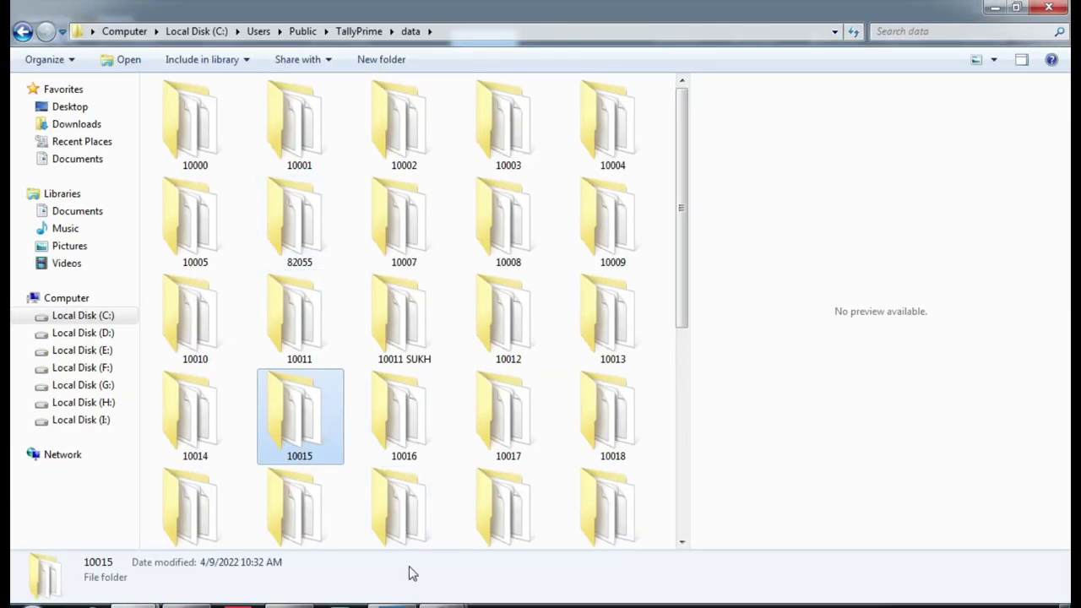
left_click(403, 605)
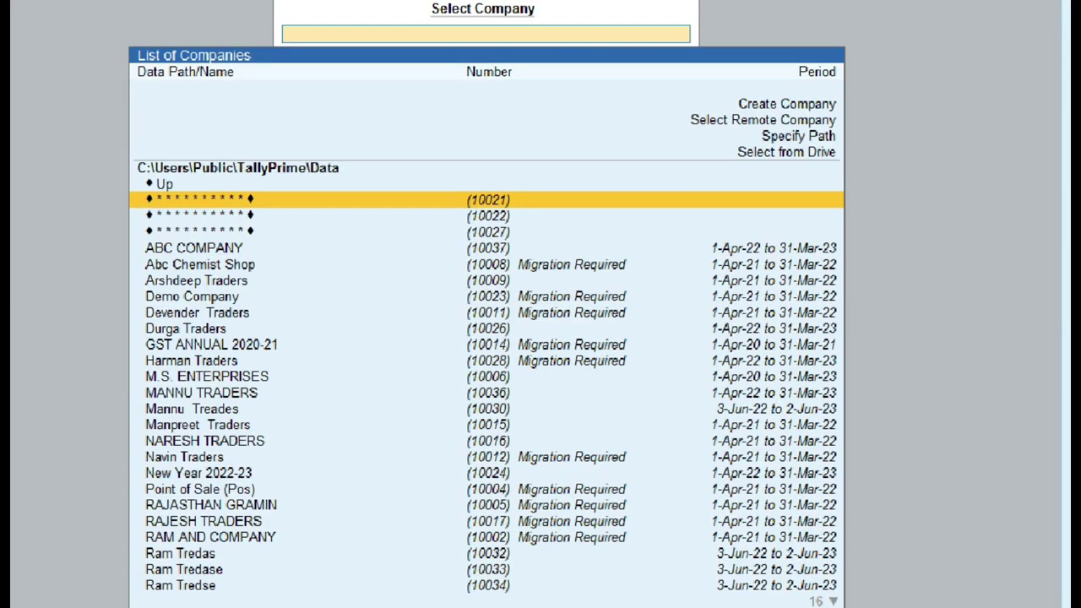
left_click(481, 399)
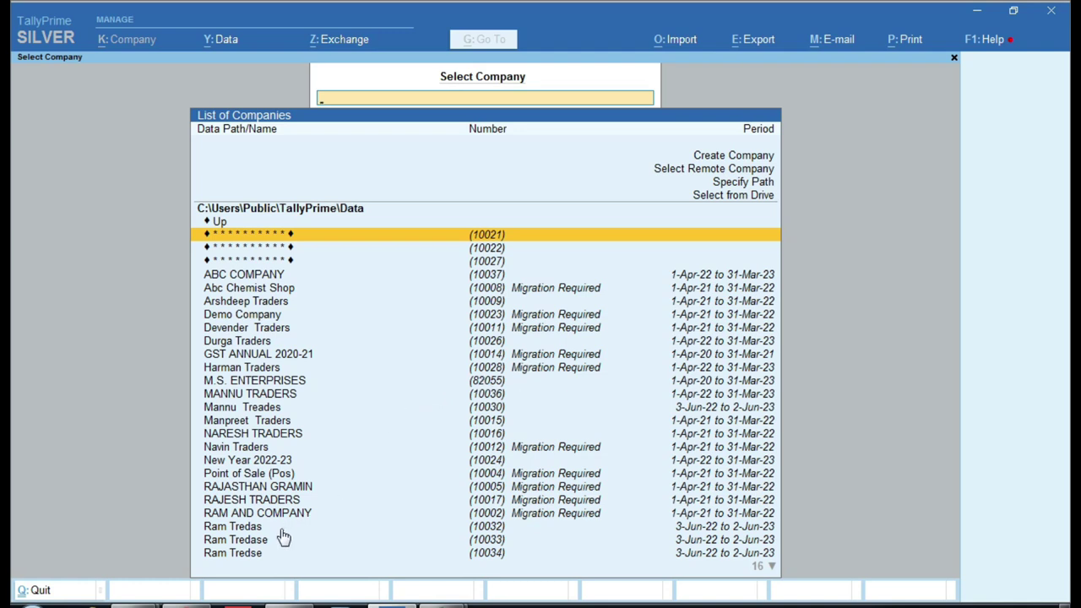
key("Down")
key("Down")
key("Down")
key("Down")
key("Down")
key("Down")
key("Down")
key("Down")
key("Down")
key("Down")
key("Down")
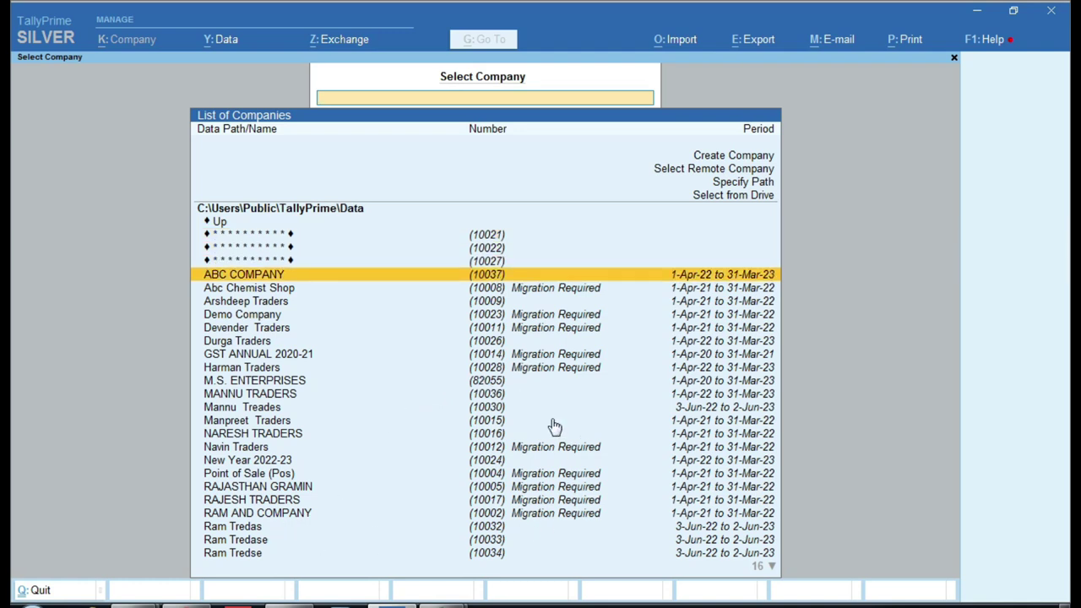
key("Return")
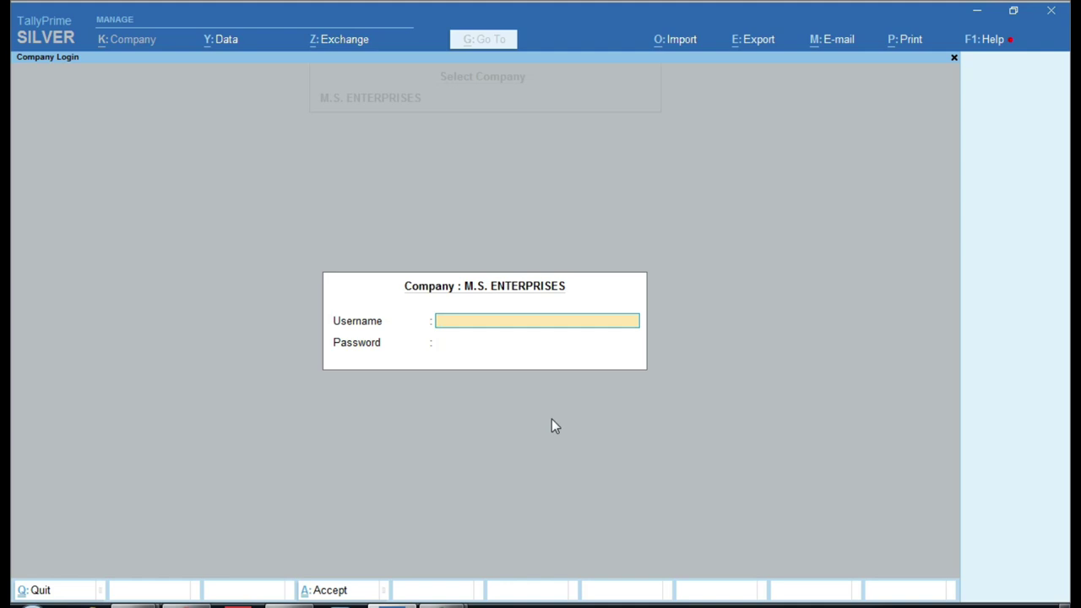
key("Escape")
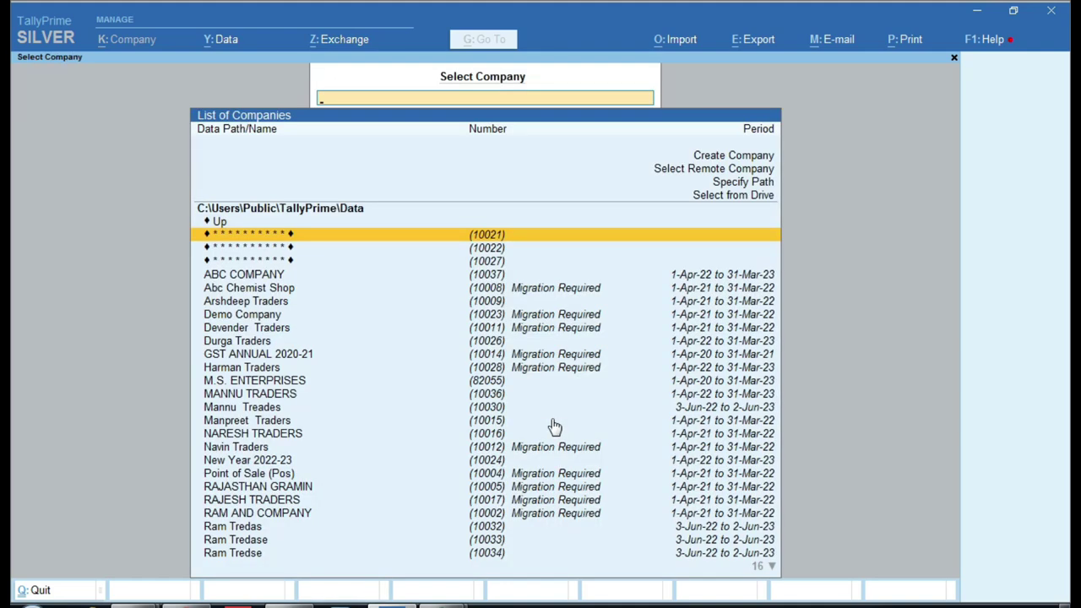
- Open the company M.S. ENTERPRISES and log in by entering the company username and password
key("Down")
key("Down")
key("Down")
key("Down")
key("Down")
key("Down")
key("Down")
key("Down")
key("Down")
key("Down")
key("Down")
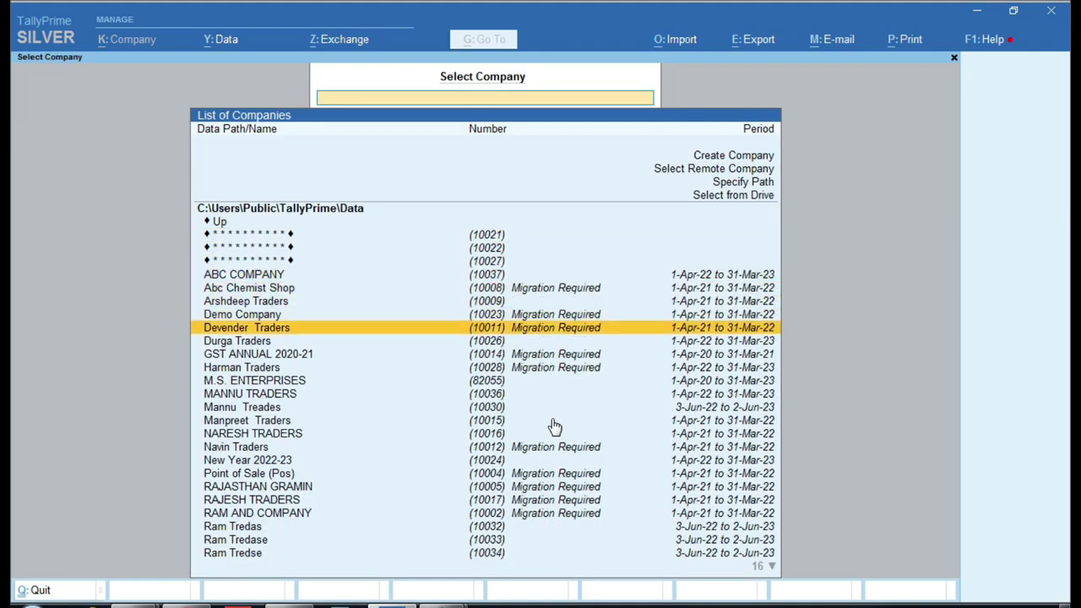
key("Return")
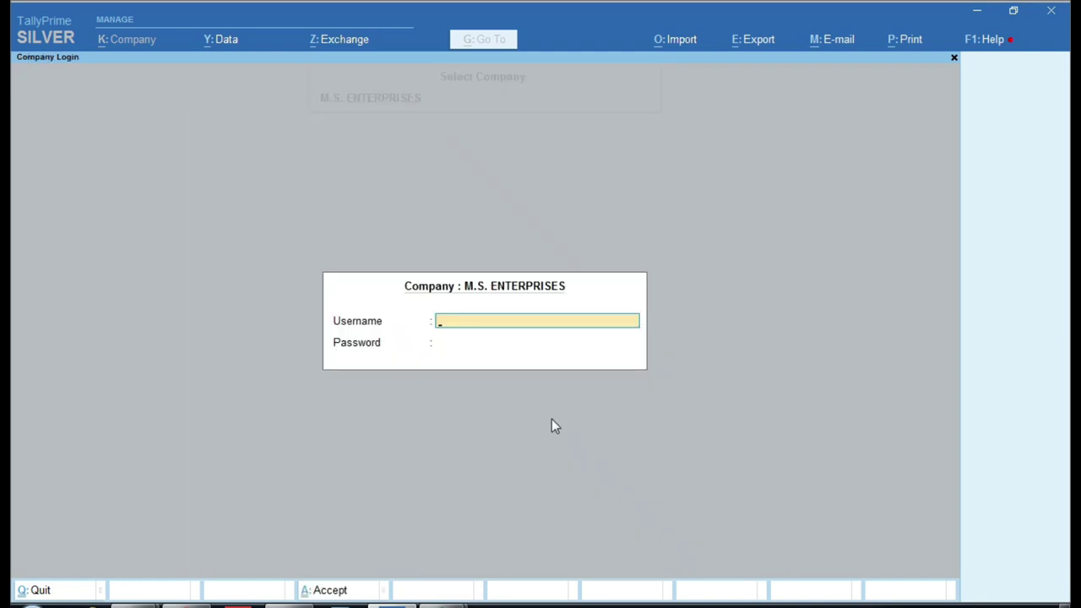
type("1")
key("Return")
type("1")
key("Return")
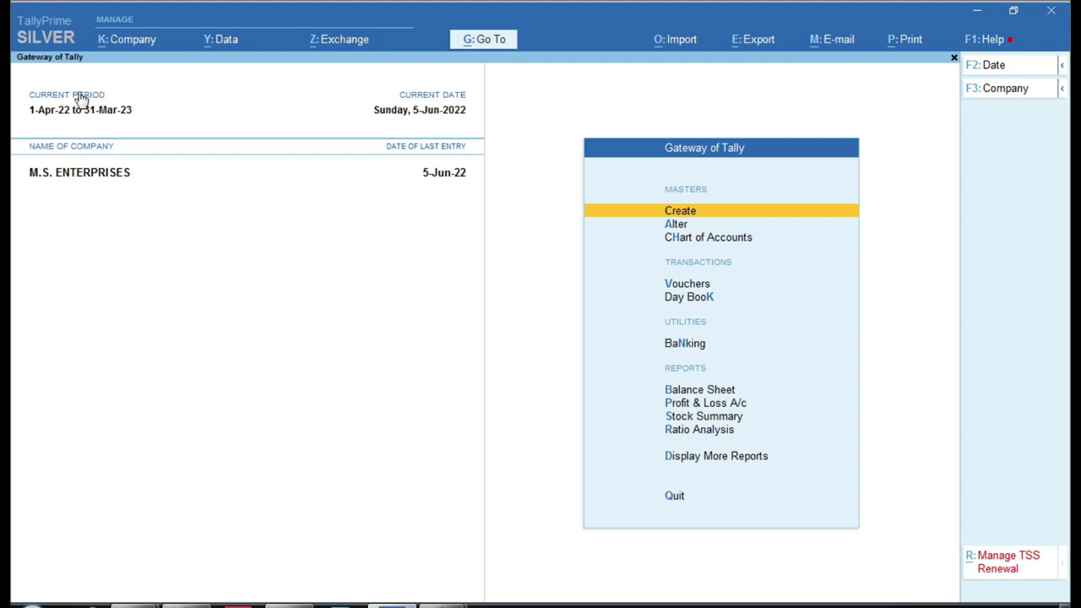
- Open the company details of M.S. ENTERPRISES for alteration and examine the user access, username and password settings under Security
left_click(140, 42)
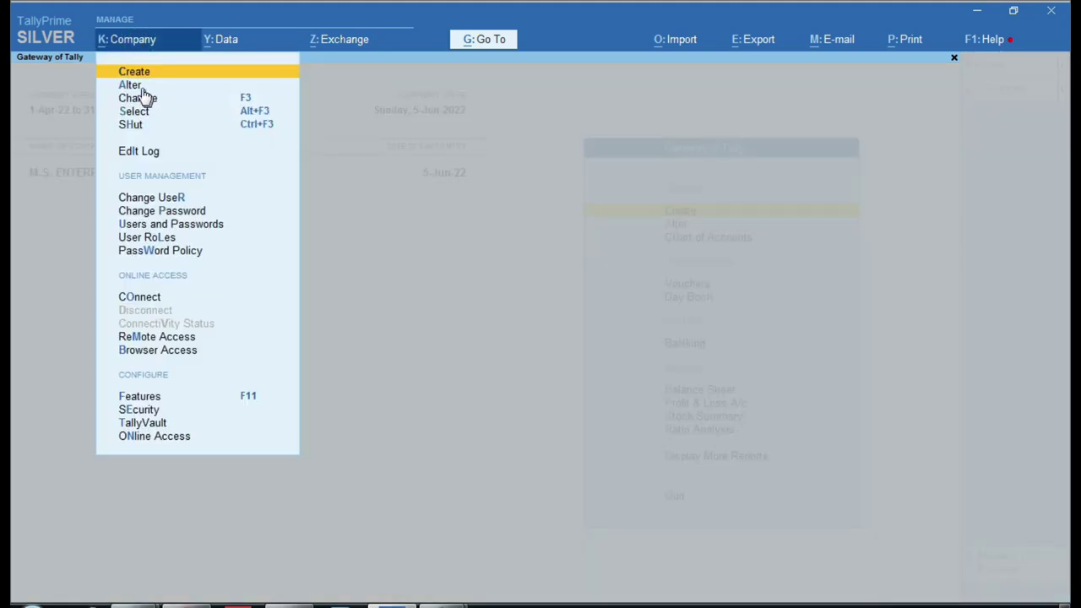
left_click(137, 84)
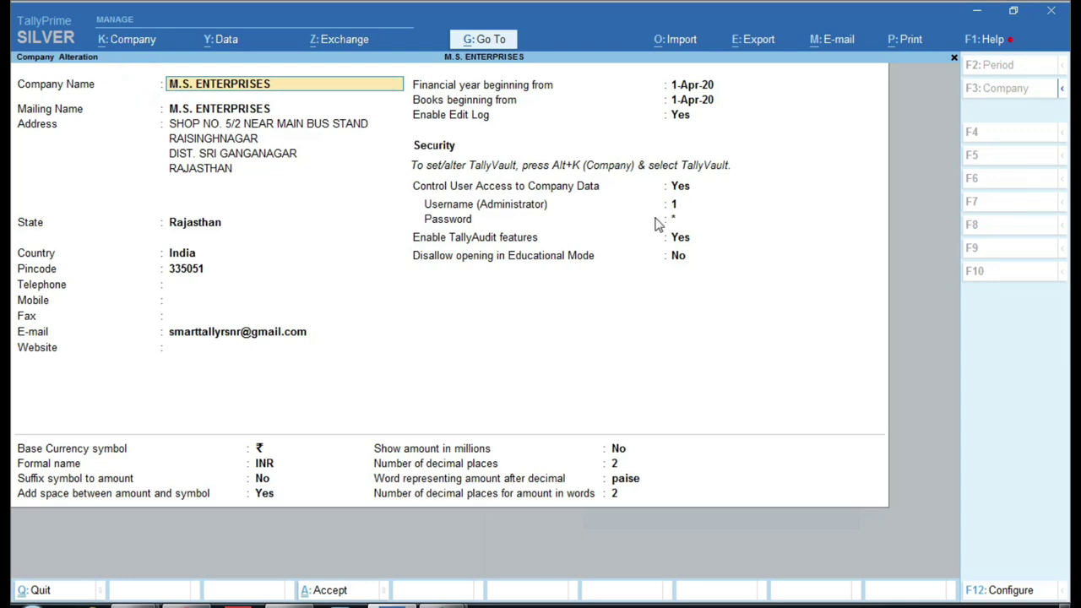
key("ctrl")
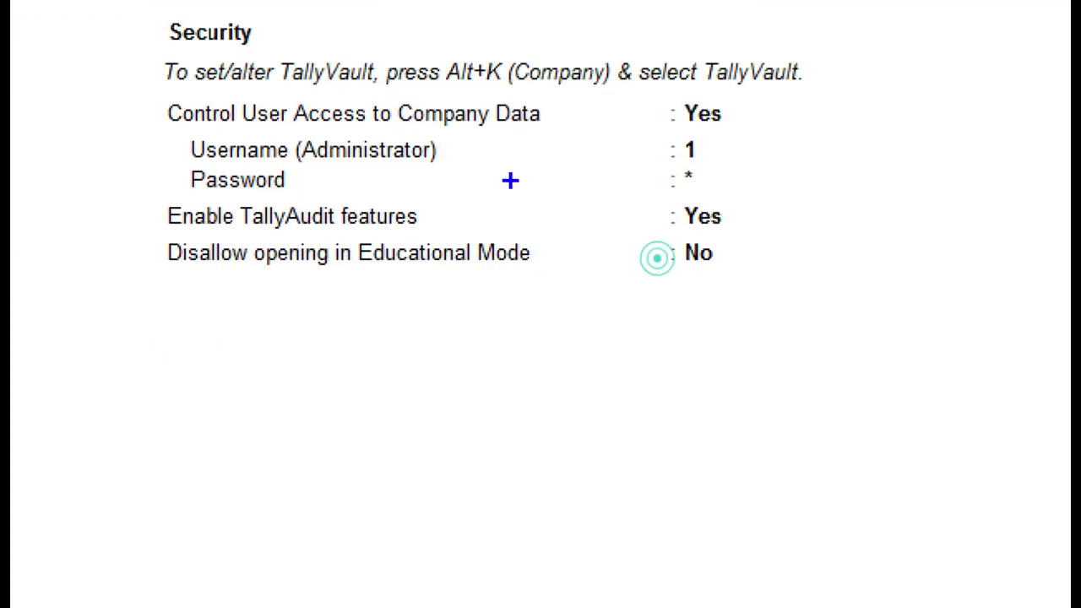
mouse_move(189, 102)
left_mouse_down()
mouse_move(235, 130)
mouse_move(771, 211)
mouse_move(825, 208)
left_mouse_up()
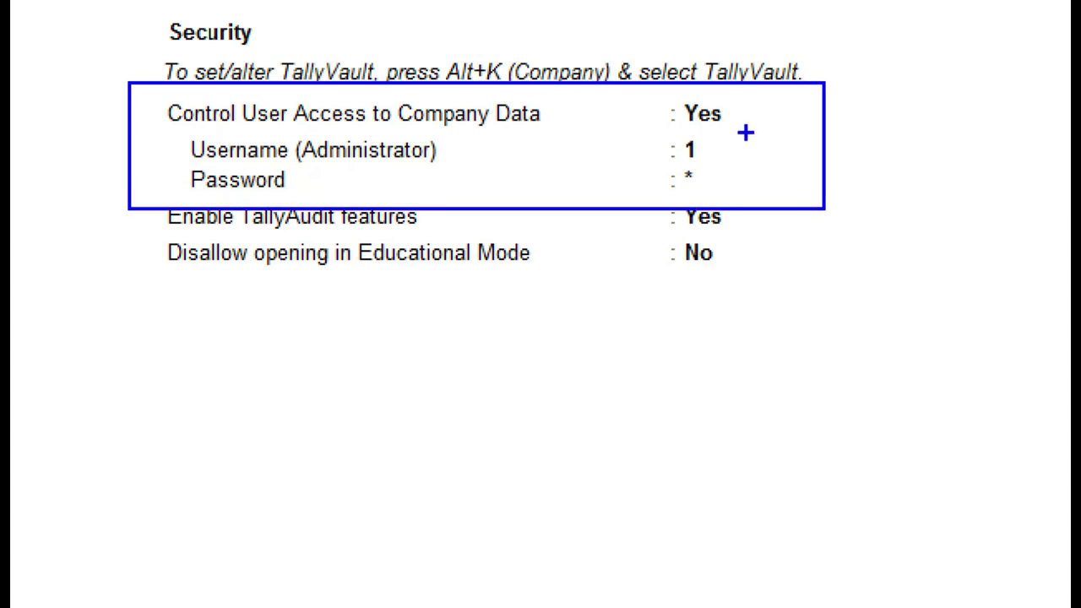
- Set Control User Access to Company Data to No for M.S. ENTERPRISES, enter the current password and save the company alteration
left_click_drag(676, 78, 656, 103)
key("Escape")
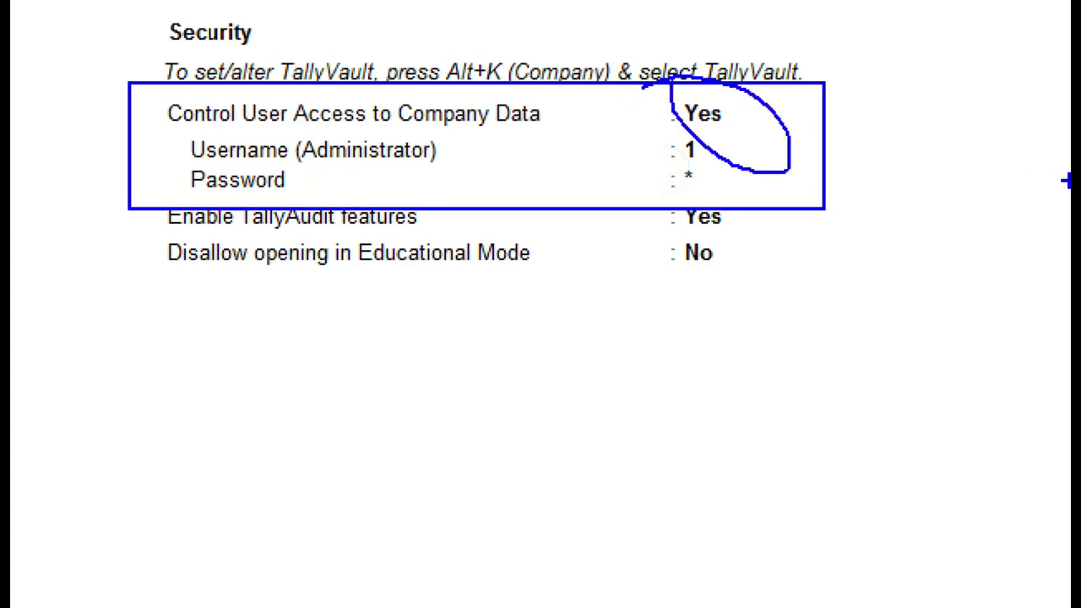
left_click(682, 188)
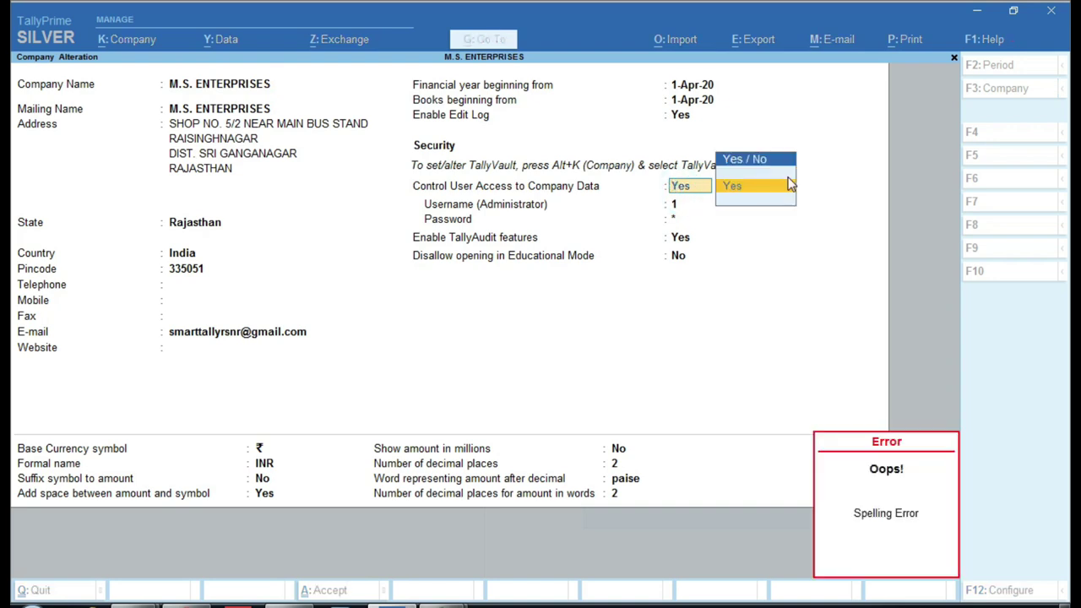
key("BackSpace")
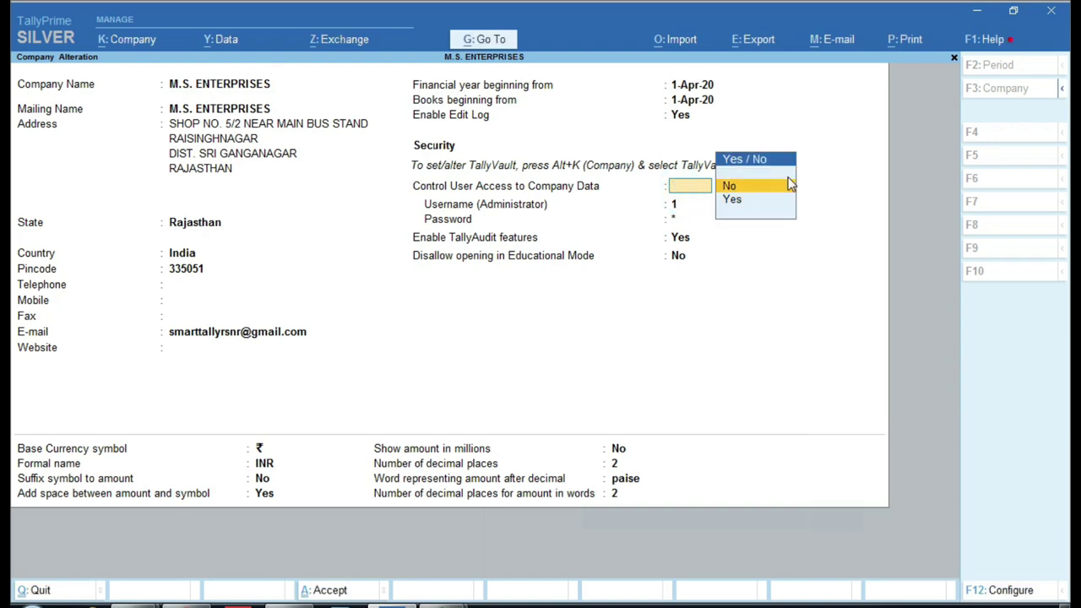
left_click(790, 184)
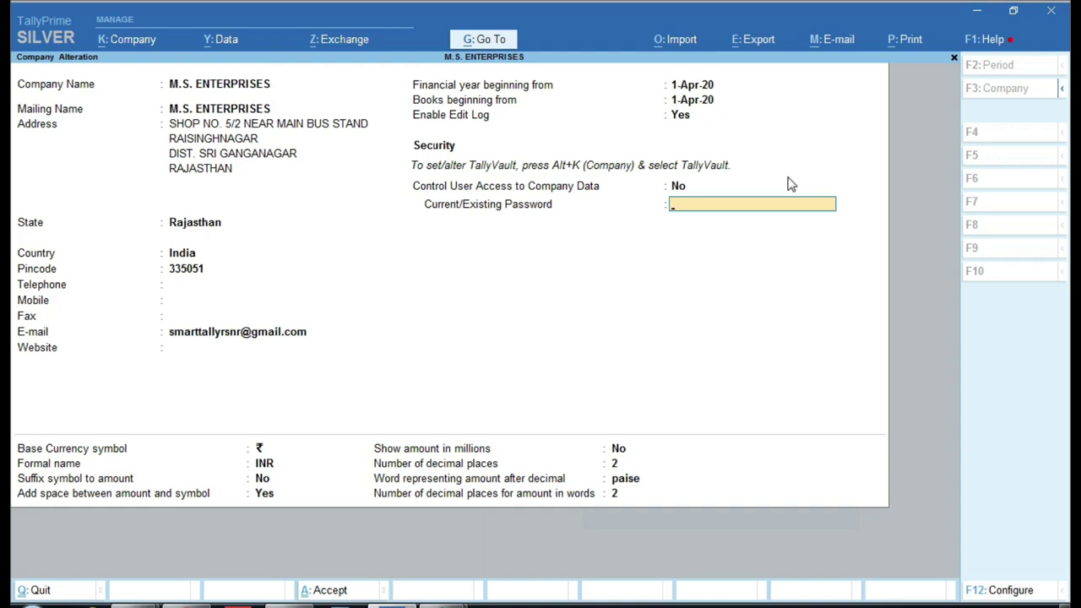
key("Return")
key("Return")
key("Return")
key("Return")
key("Return")
key("Return")
key("Return")
key("Return")
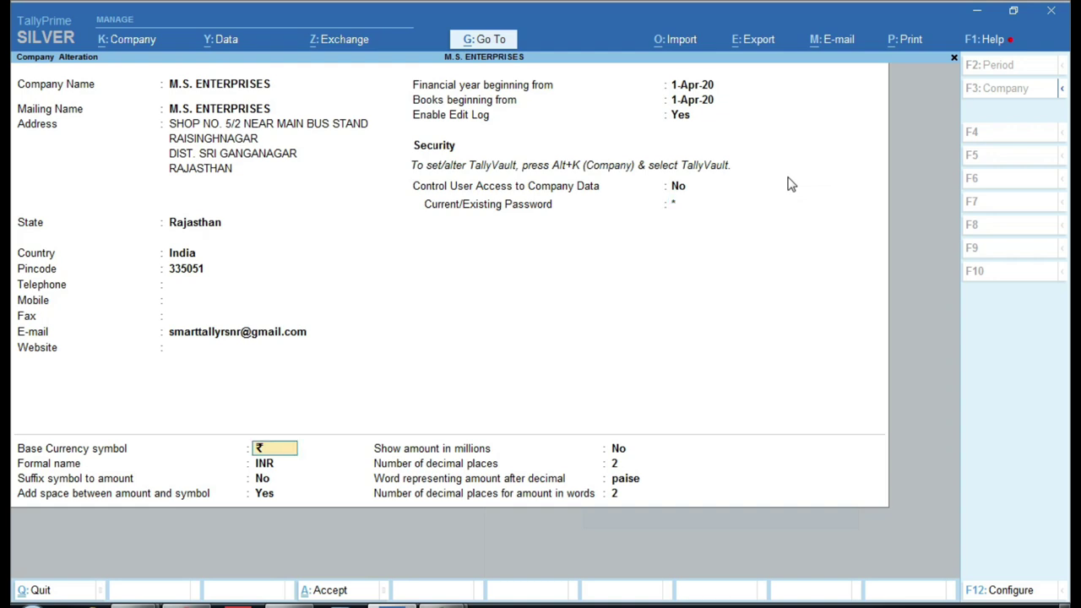
key("Return")
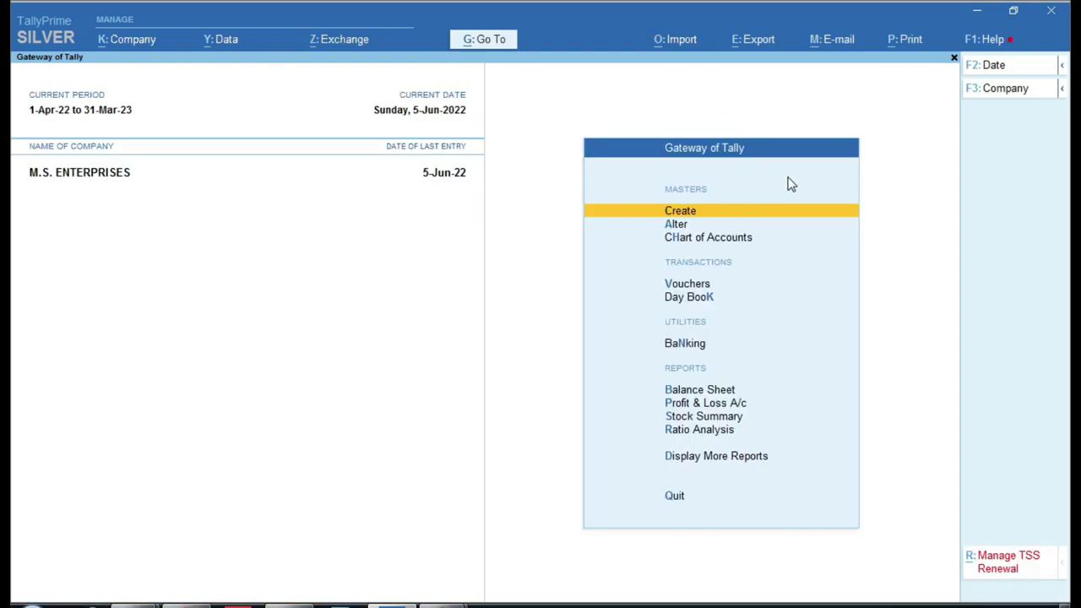
- Switch to the TallyPrime data folder in the file explorer and copy the company folder 82055
key("Escape")
key("Escape")
left_click(140, 604)
left_click(197, 496)
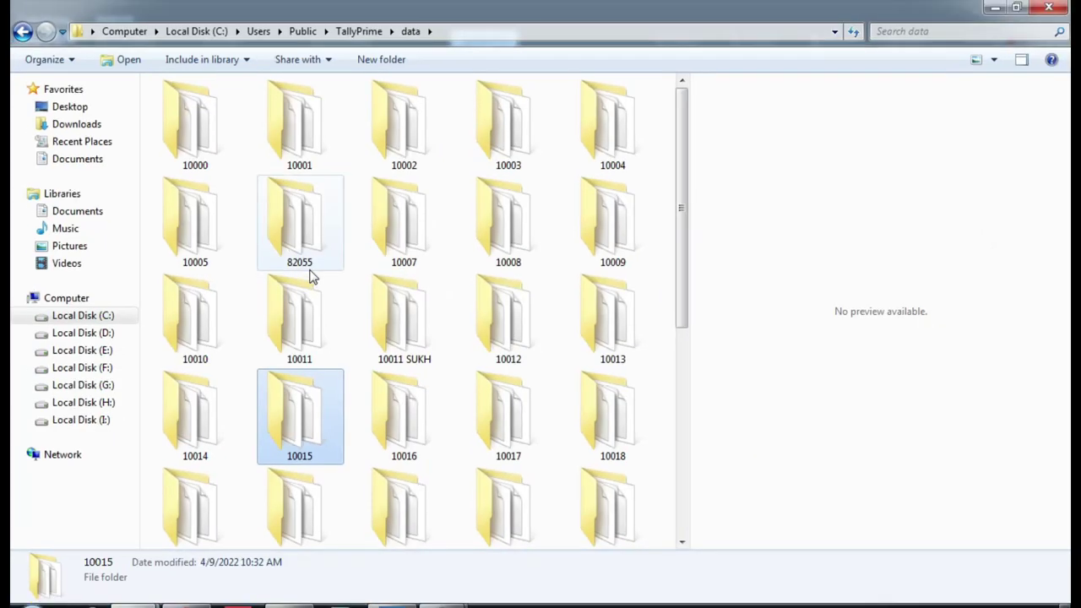
right_click(307, 246)
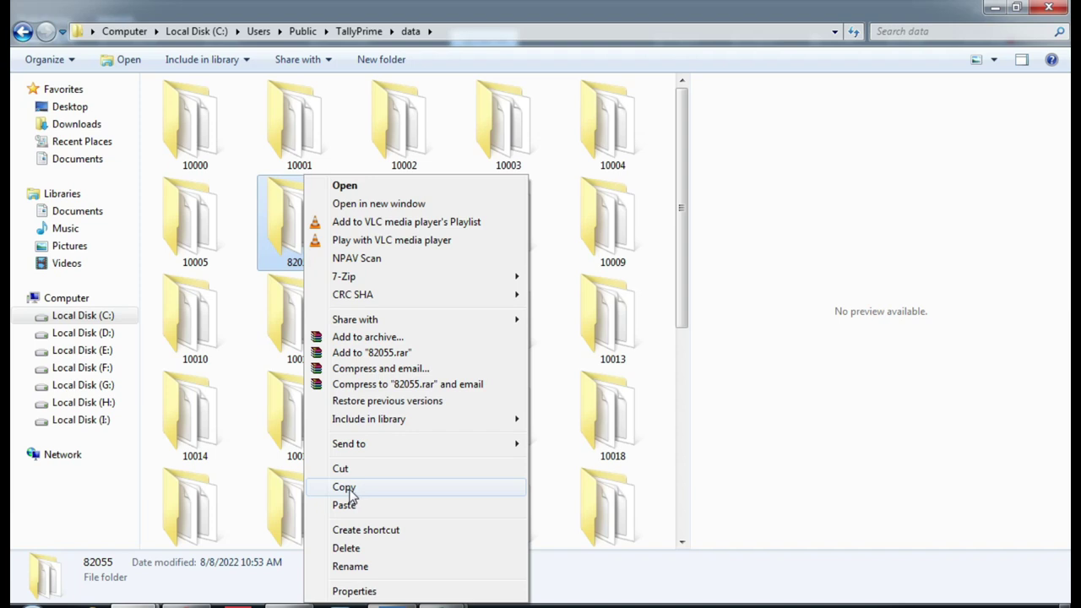
left_click(348, 488)
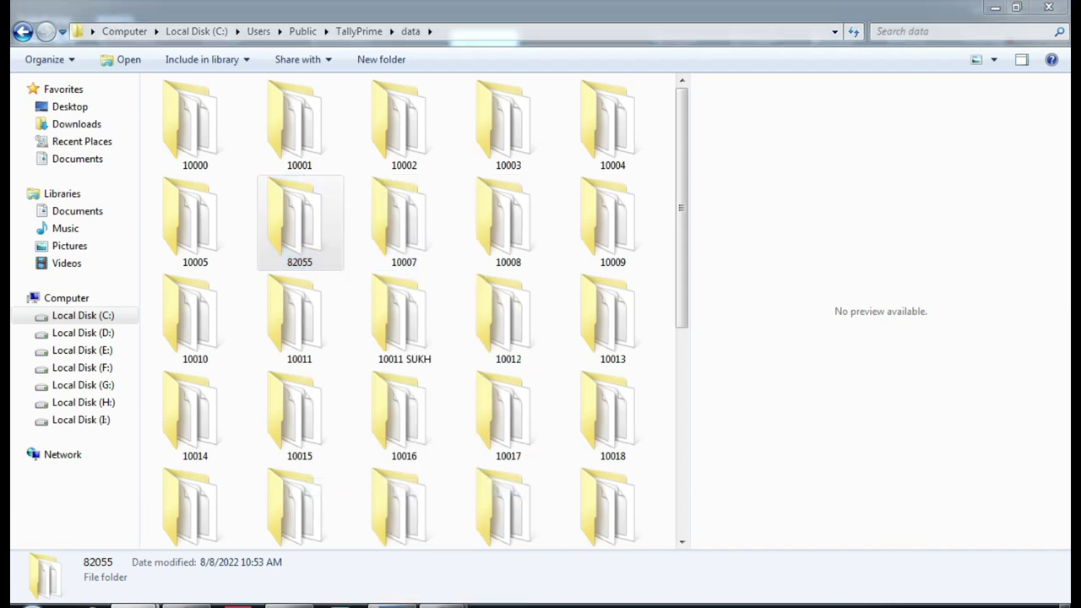
- Create a new folder named DATA COMP inside the AUDIT DATA COM OF folder
mouse_move(181, 602)
left_click(262, 553)
right_click(196, 206)
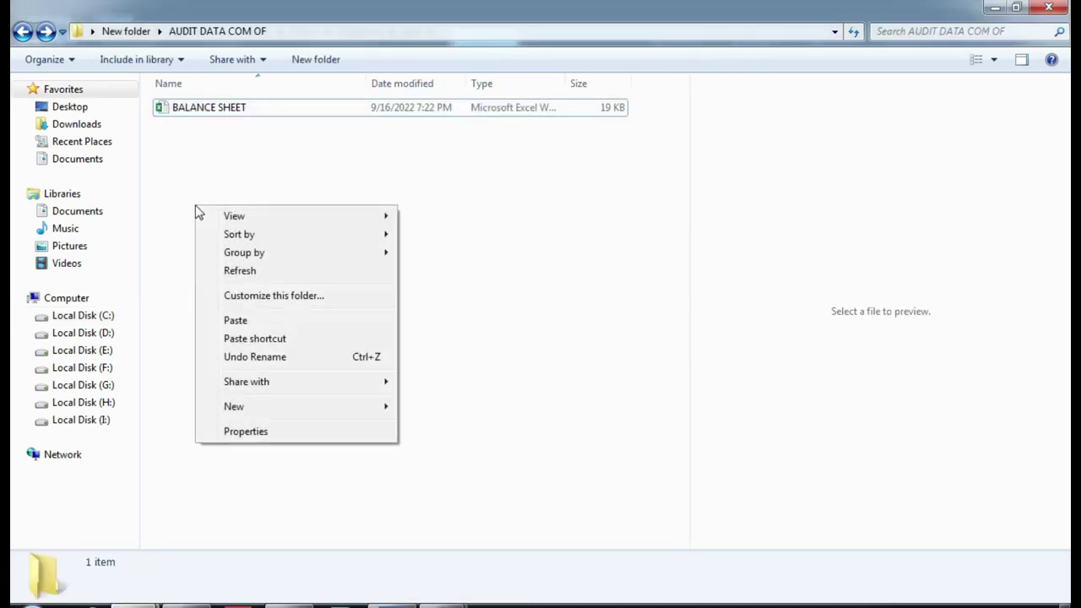
left_click(350, 411)
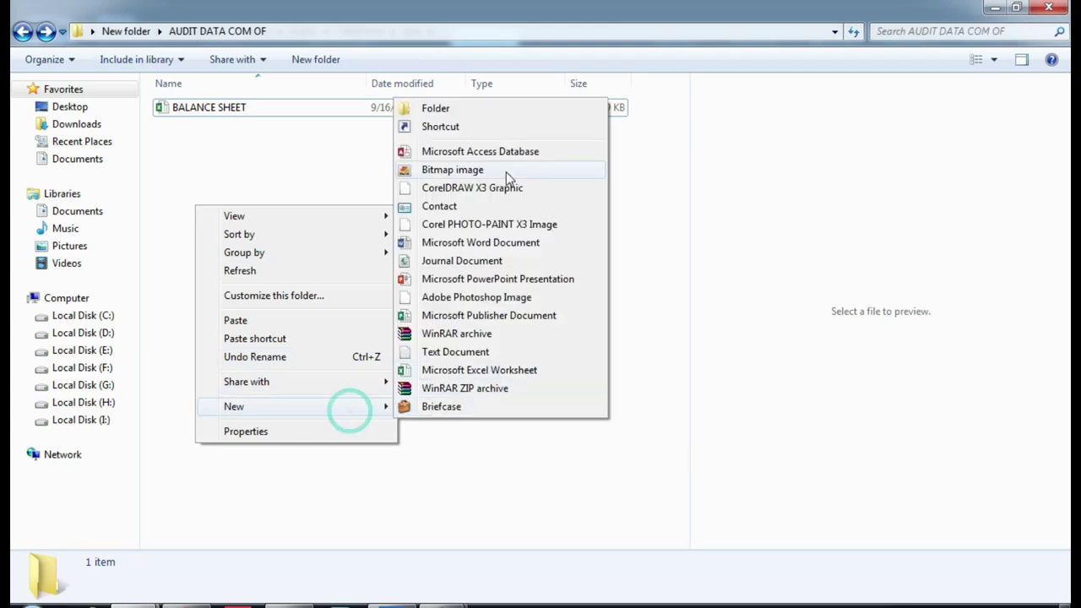
left_click(448, 110)
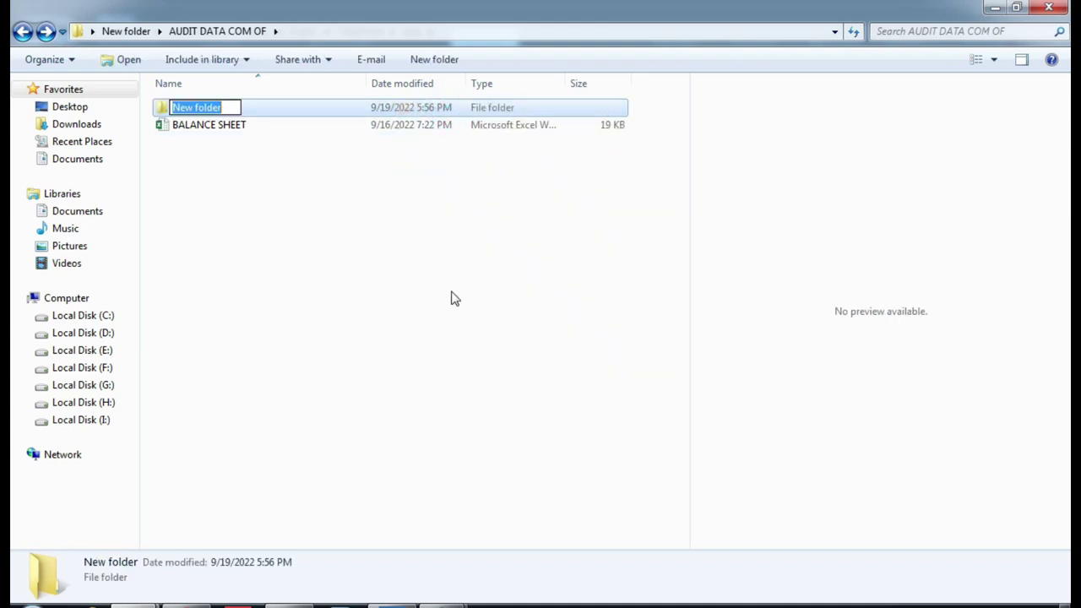
type("DATA ")
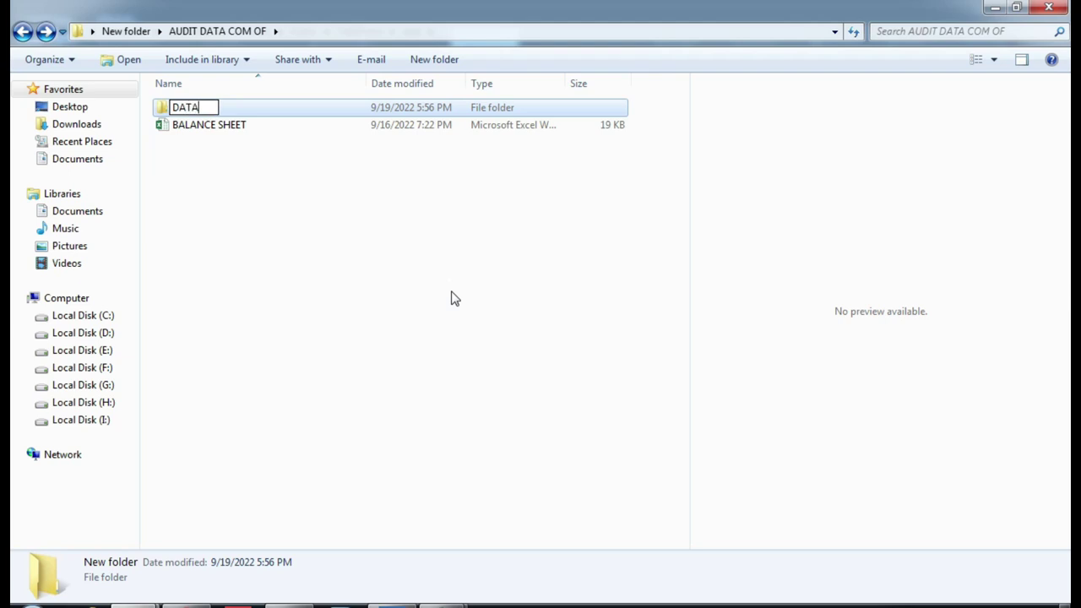
type("COMP")
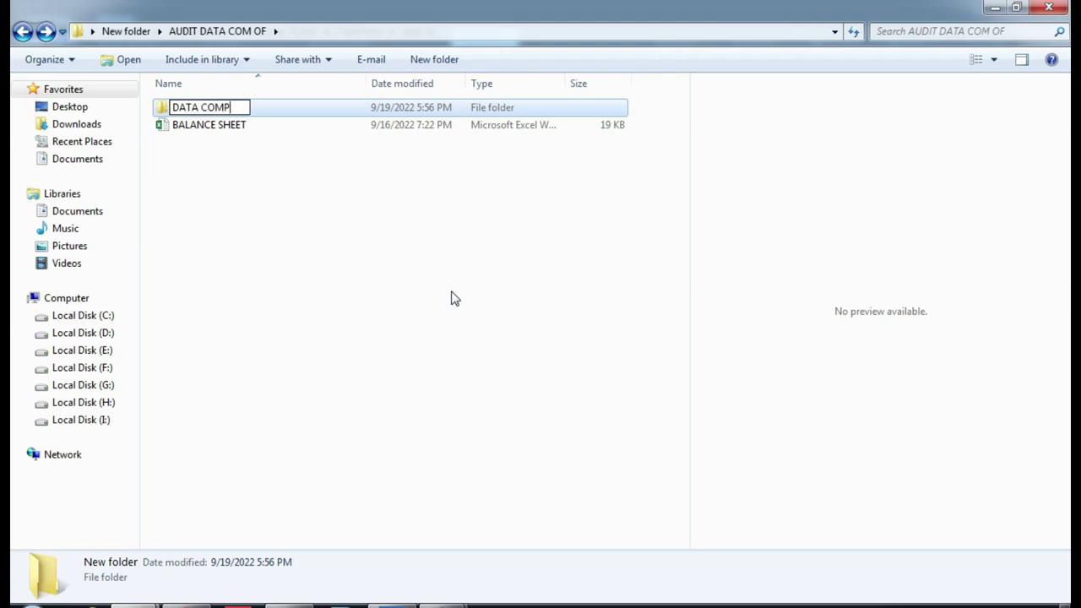
key("Return")
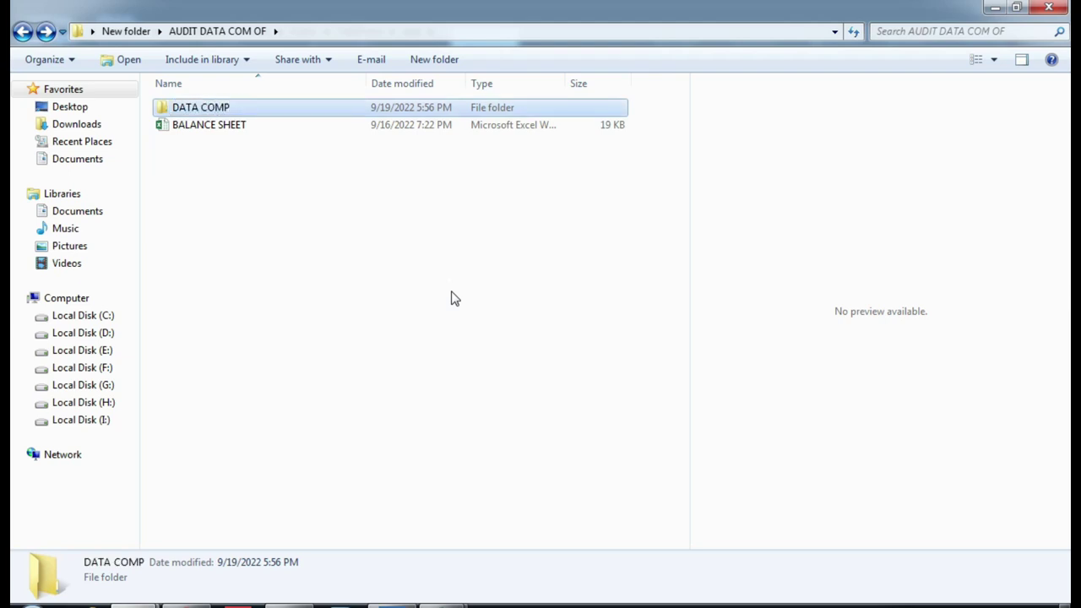
- Paste the copied 82055 company folder into DATA COMP and return to the AUDIT DATA COM OF folder
double_click(161, 107)
right_click(195, 158)
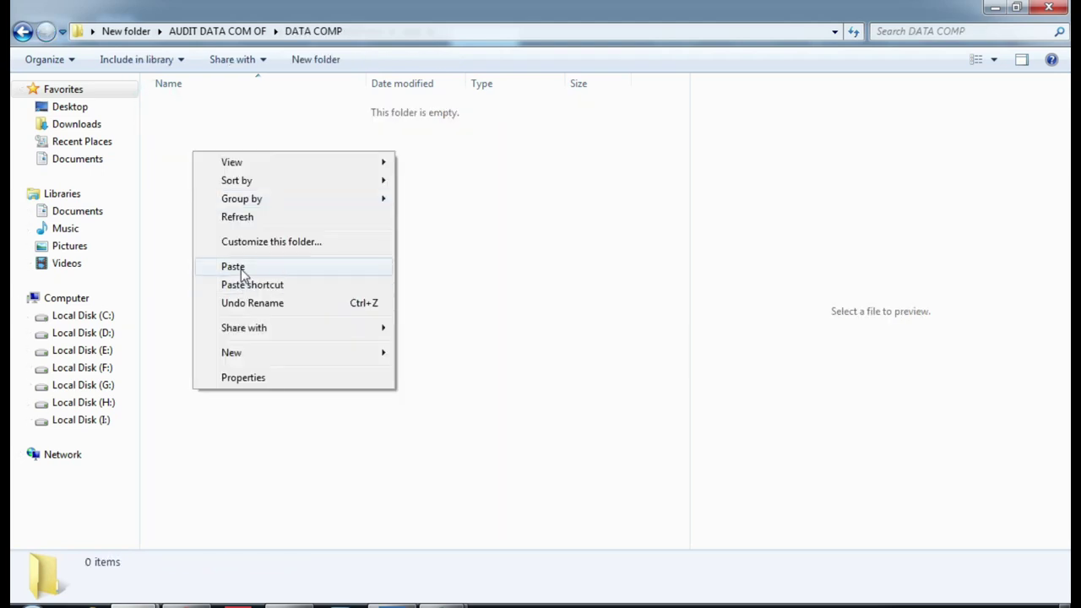
left_click(241, 267)
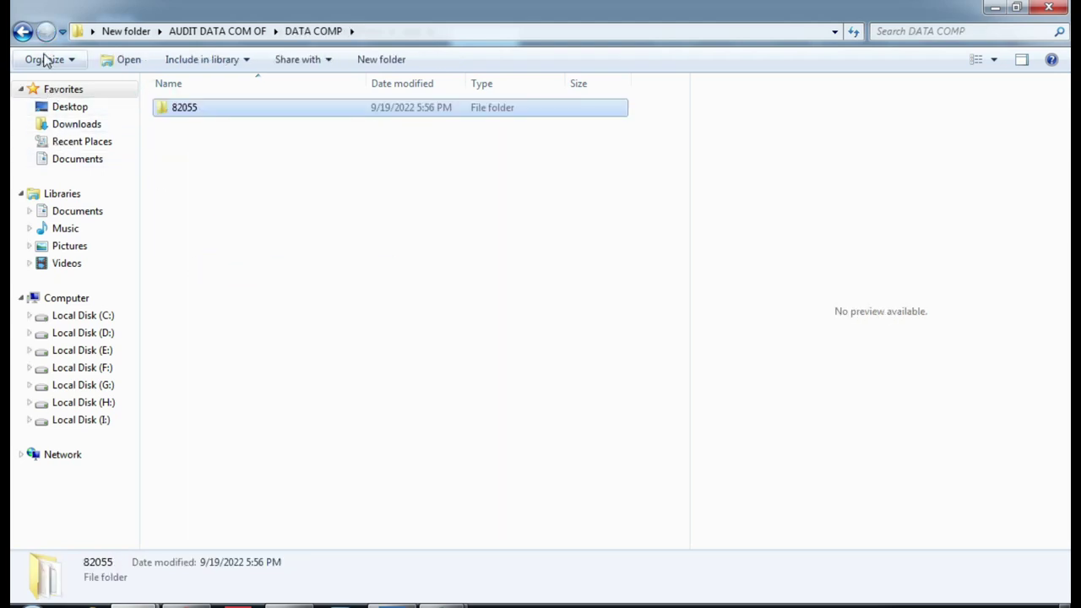
left_click(24, 32)
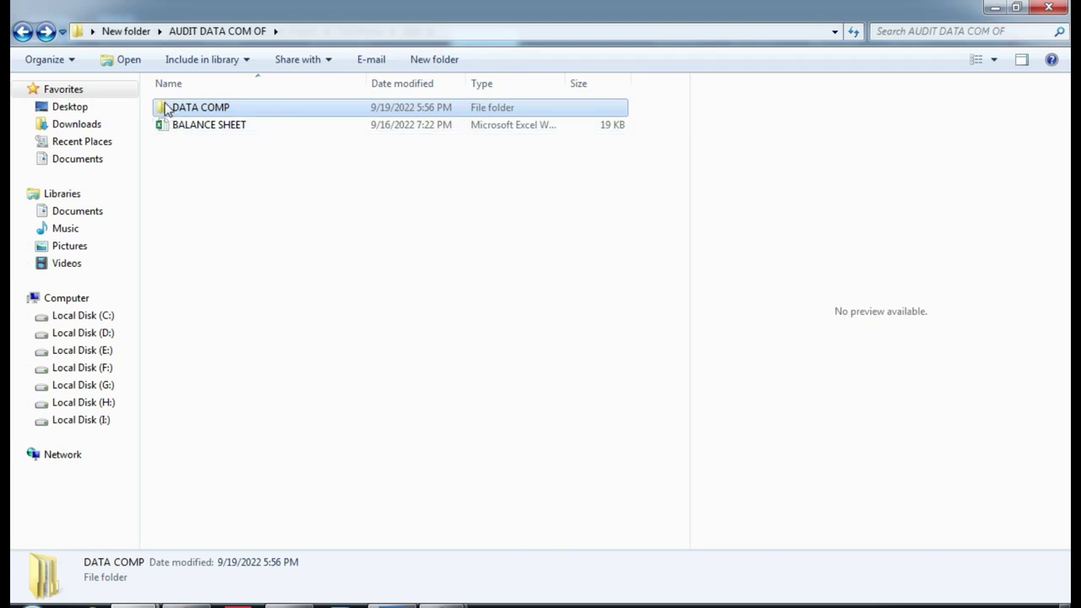
mouse_move(166, 110)
right_click(163, 112)
left_click(501, 207)
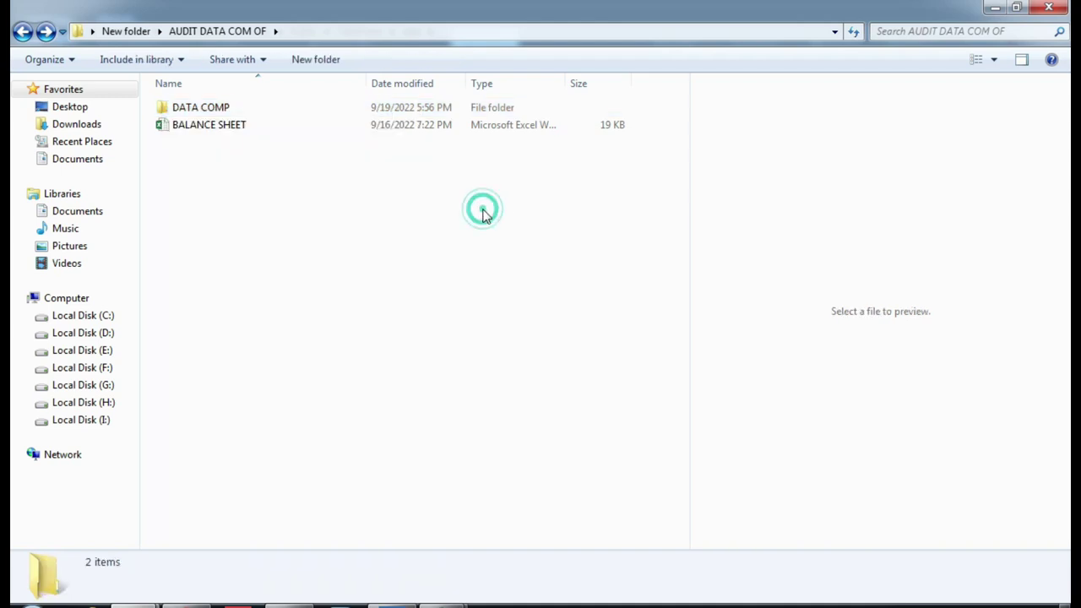
left_click(203, 114)
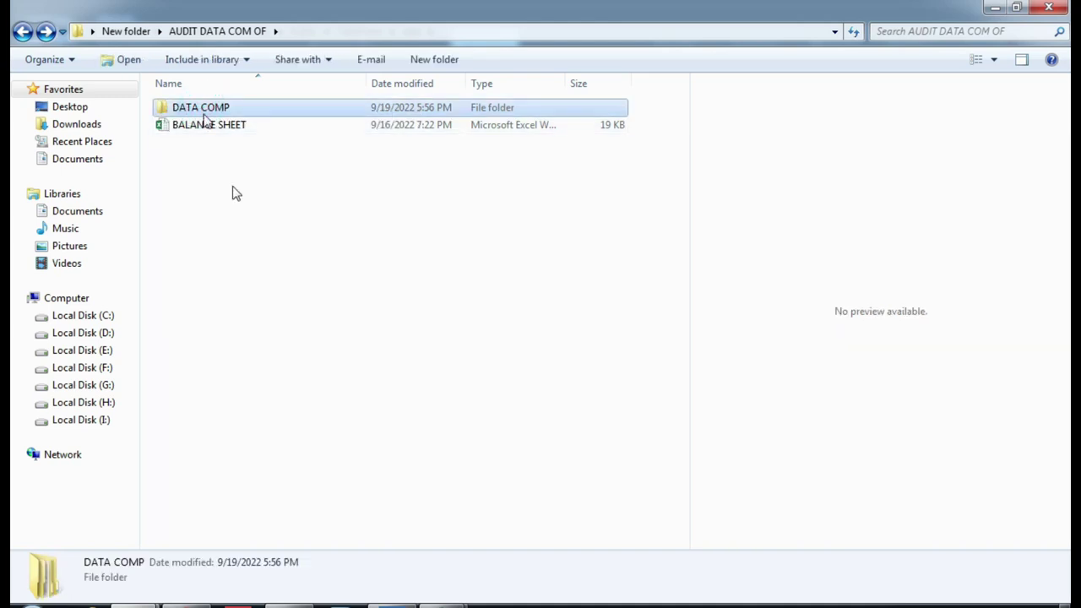
left_click(202, 605)
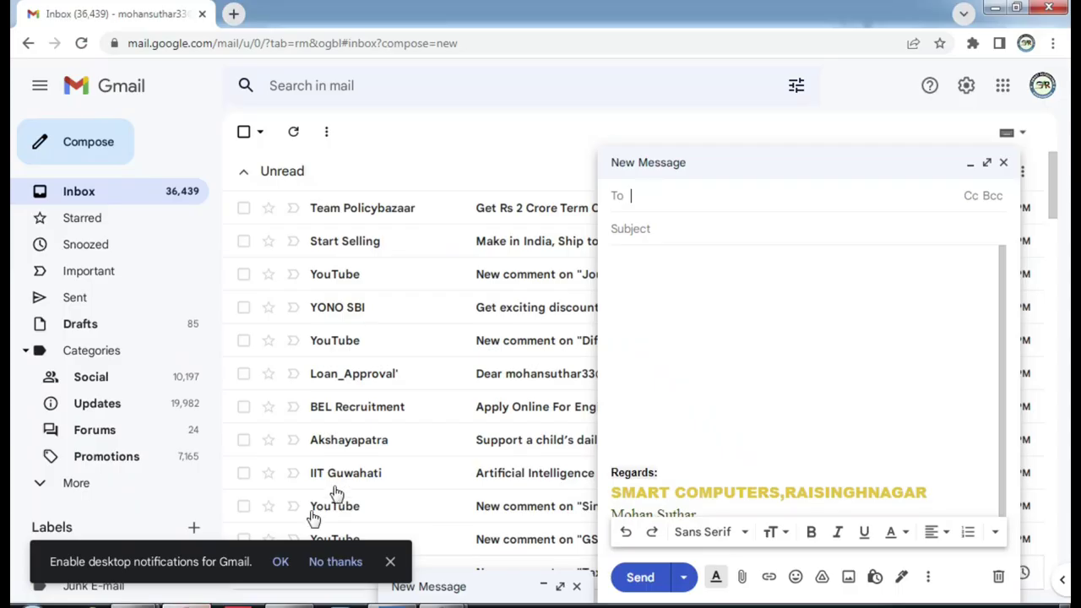
left_click(391, 605)
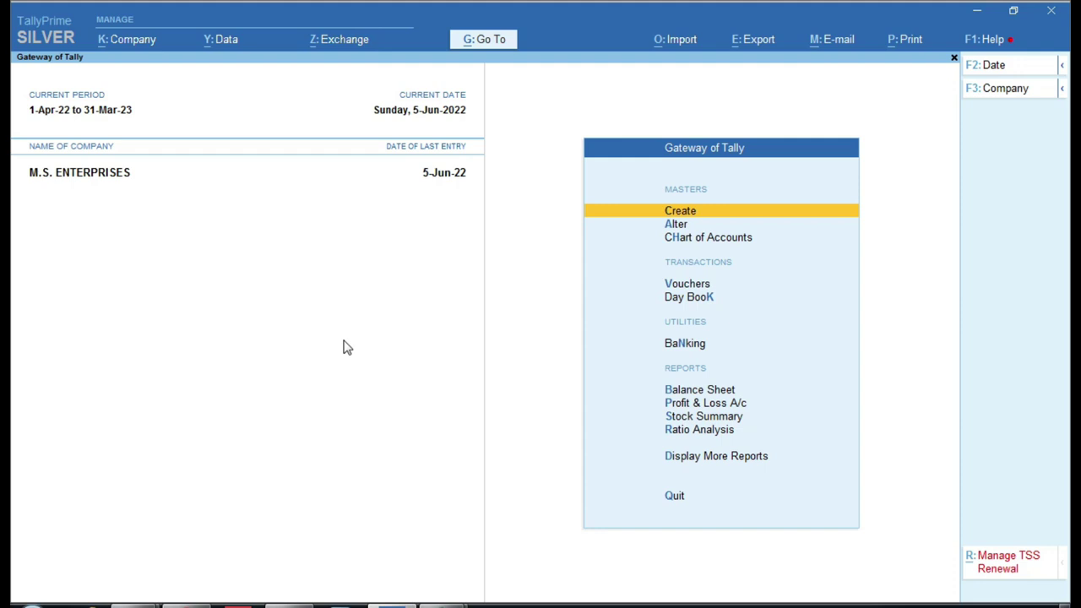
- Switch to the AUDIT DATA COM OF folder and compress the DATA COMP folder into a zipped folder
left_click(135, 605)
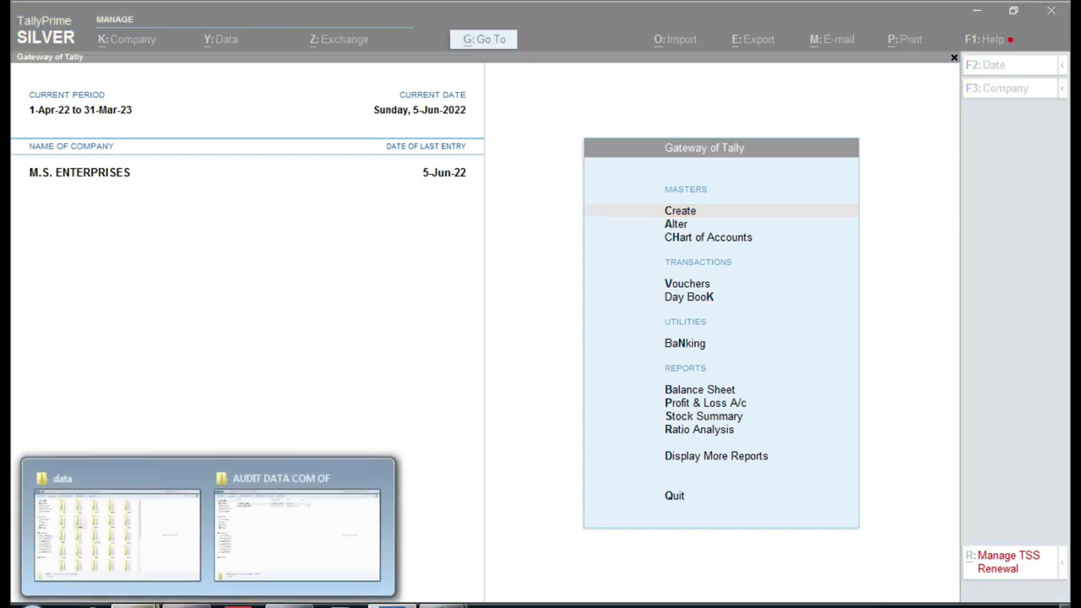
left_click(263, 539)
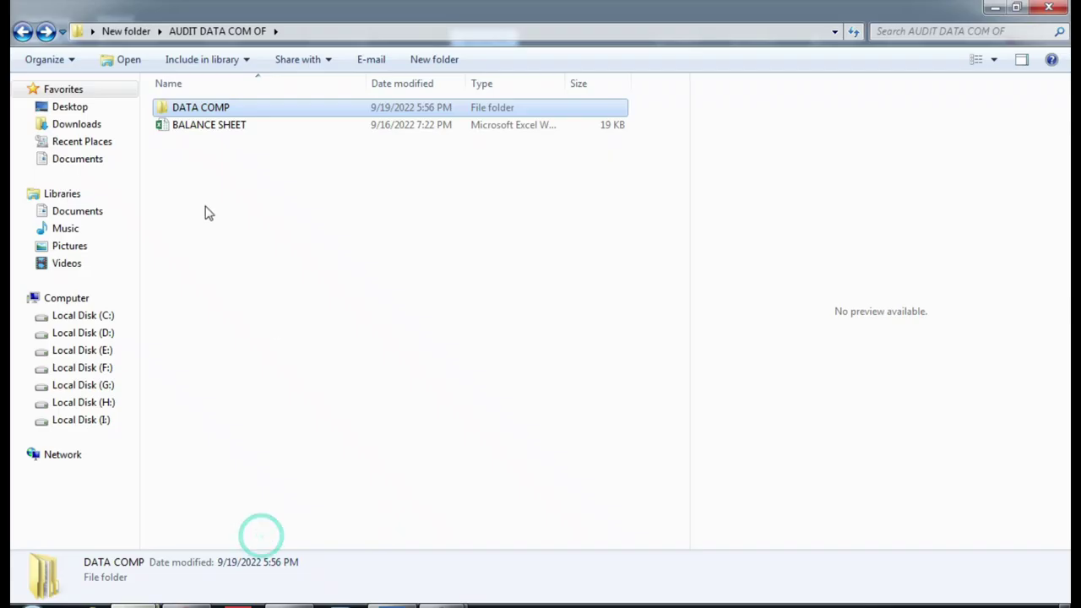
right_click(163, 106)
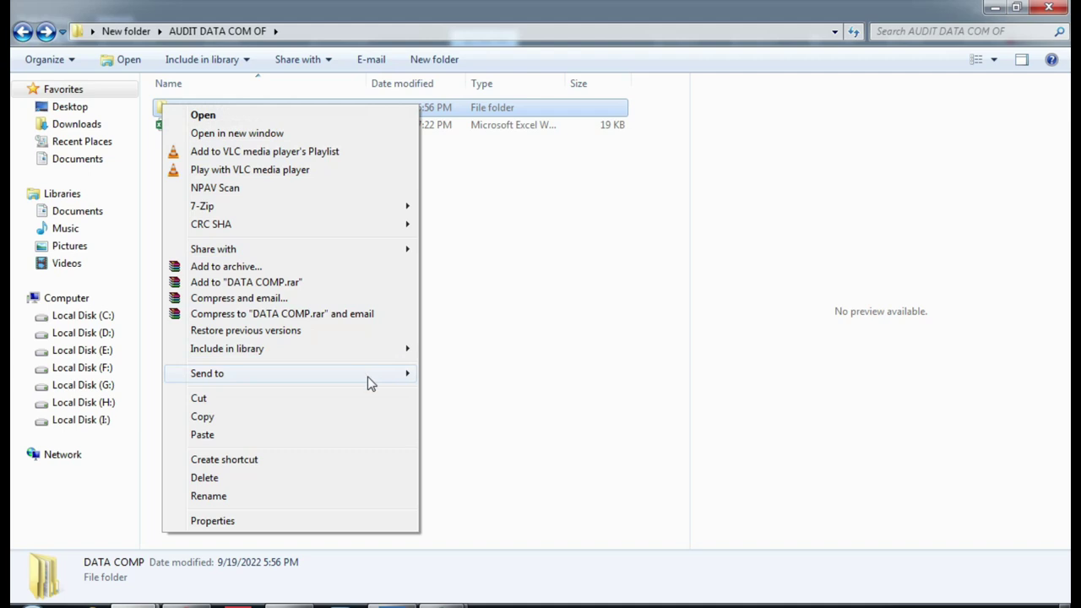
mouse_move(370, 384)
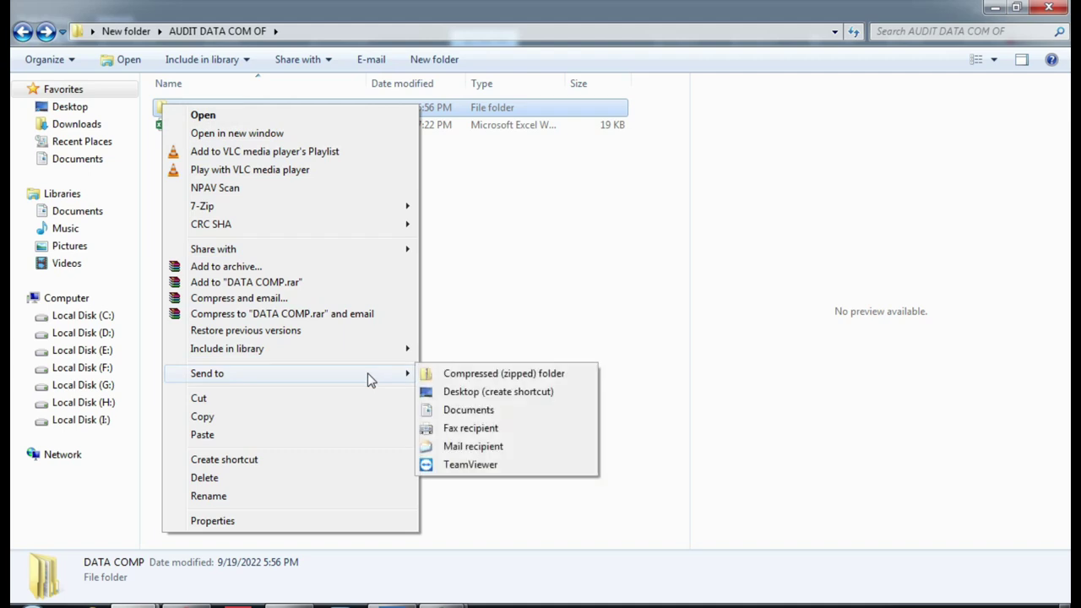
left_click(499, 377)
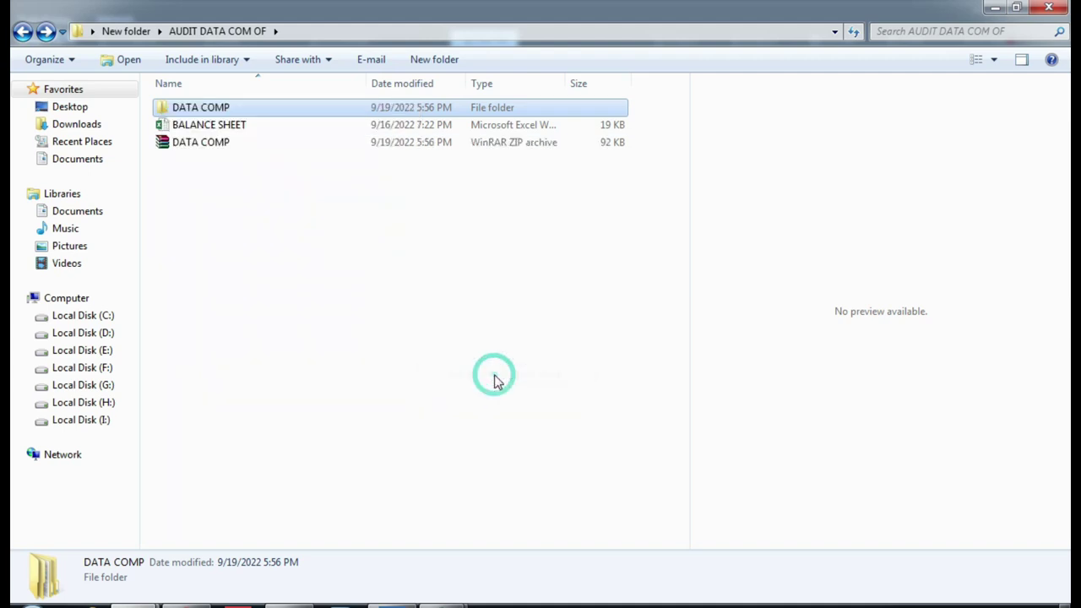
left_click(166, 149)
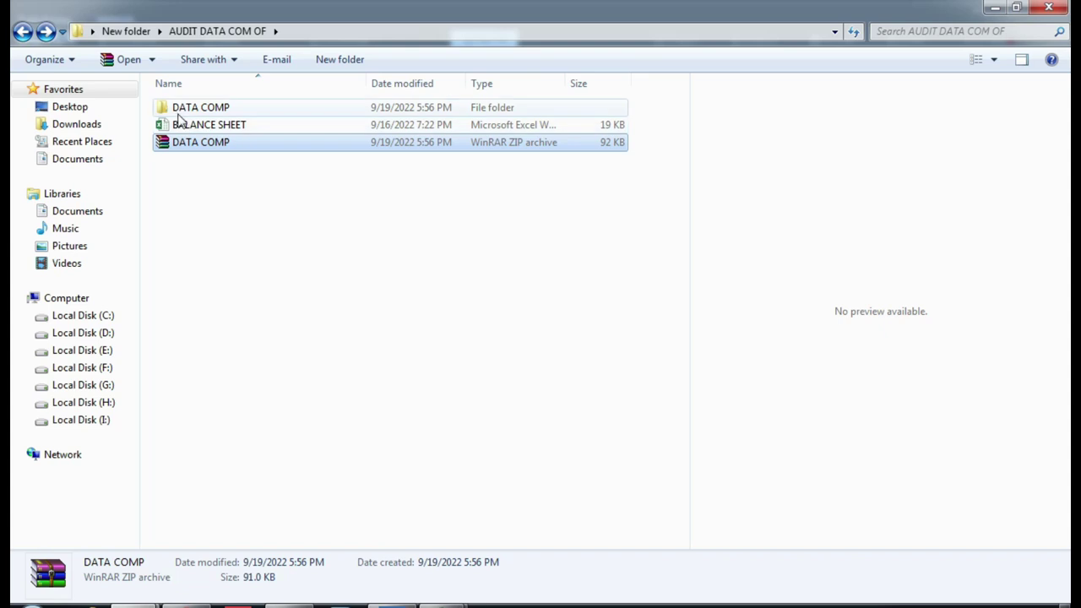
left_click(175, 116)
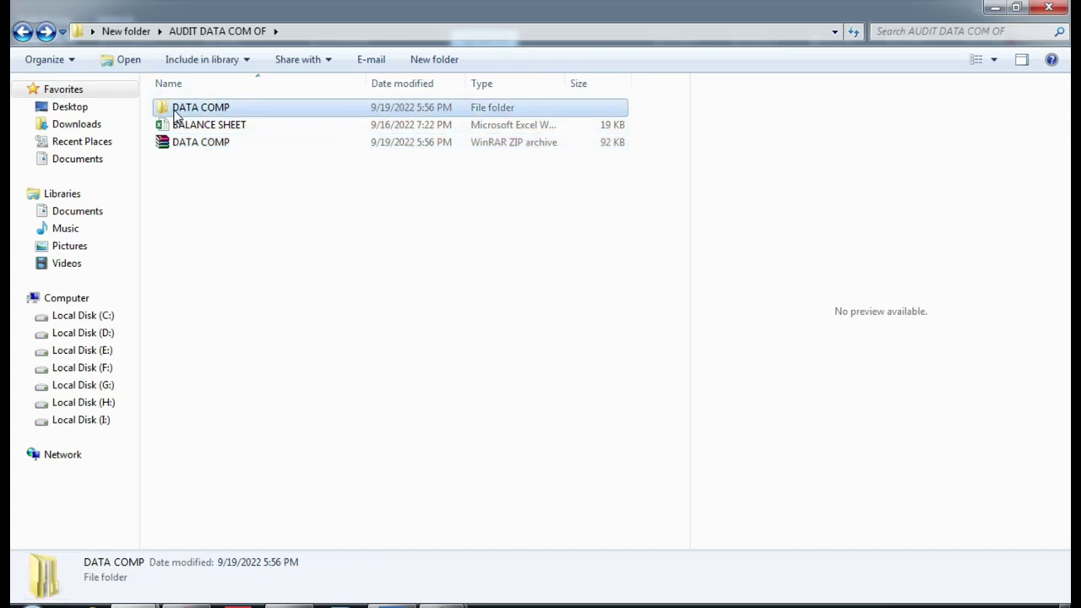
left_click(173, 147)
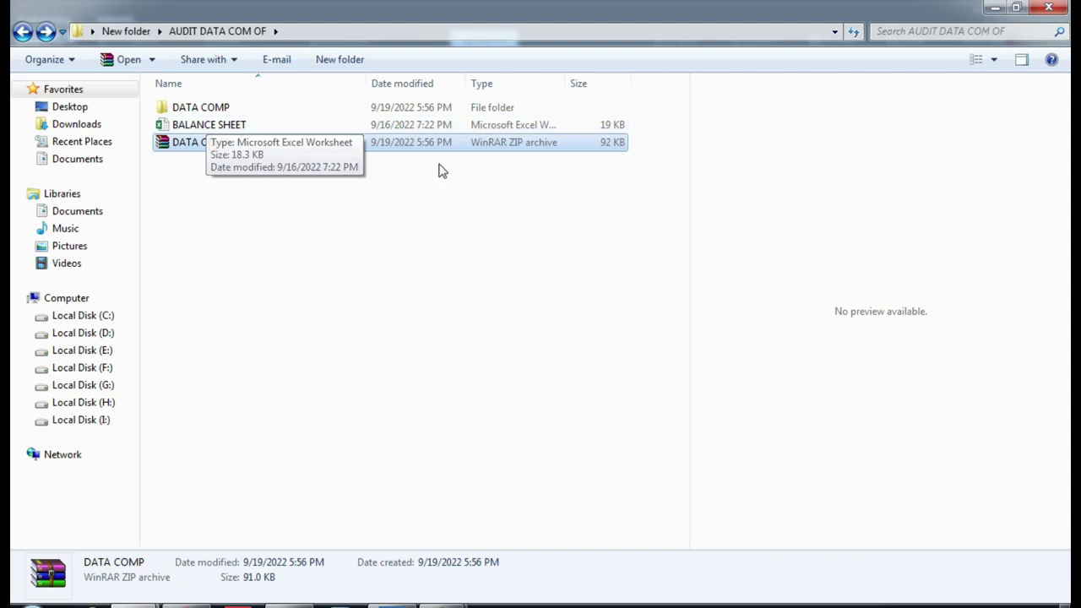
left_click(226, 128)
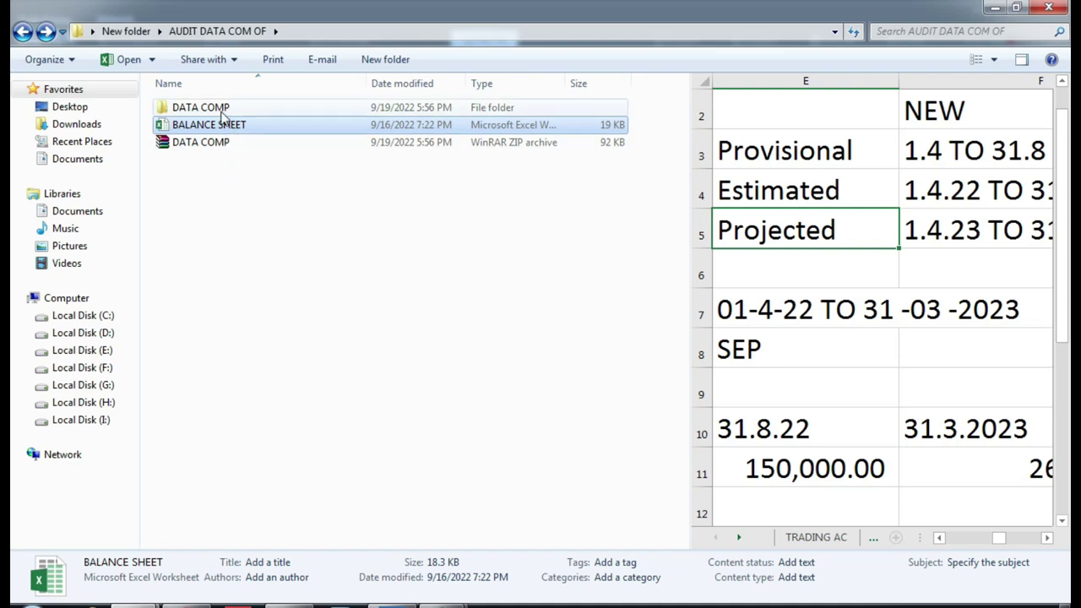
left_click(203, 143)
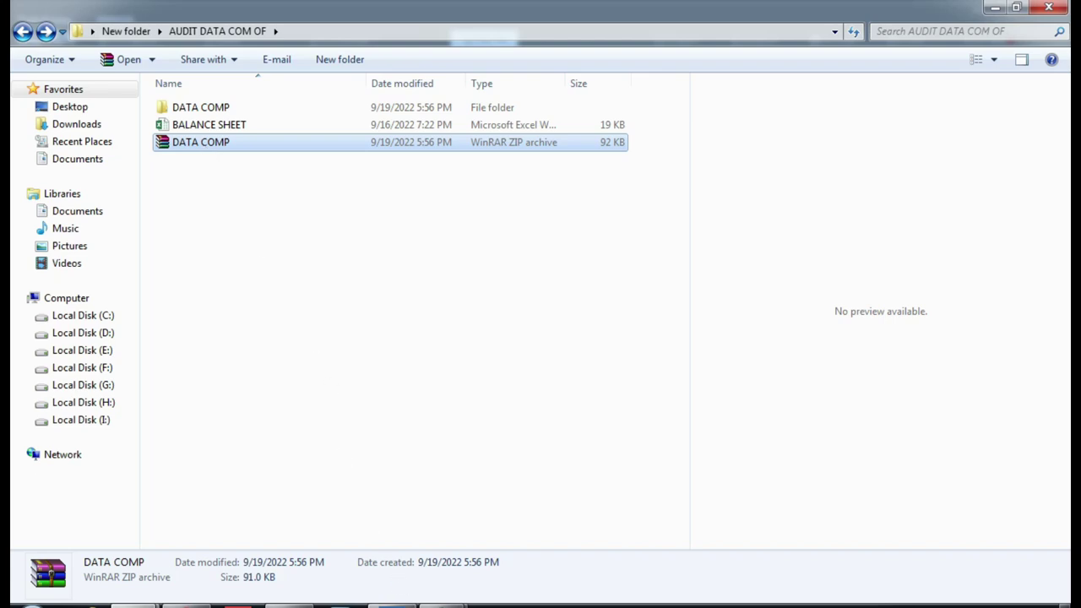
- Switch back to TallyPrime
left_click(396, 601)
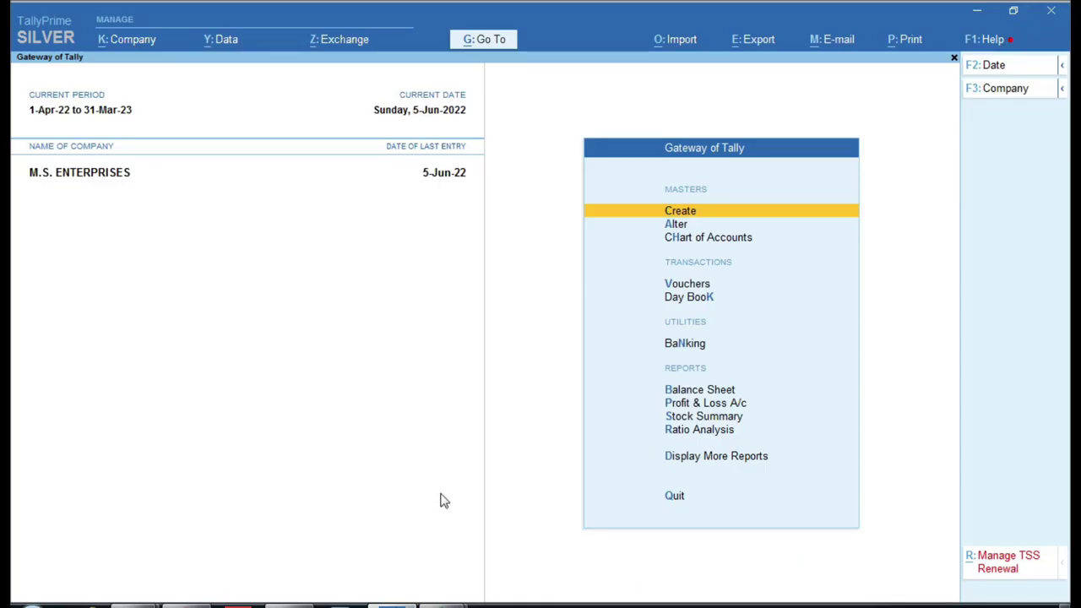